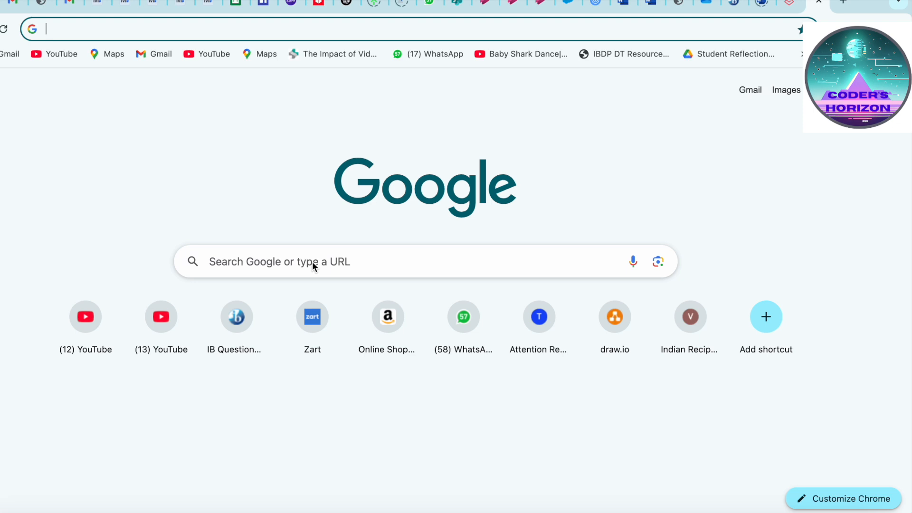
Search Google for "draw io" and open the draw.io online diagram software result
left_click(303, 262)
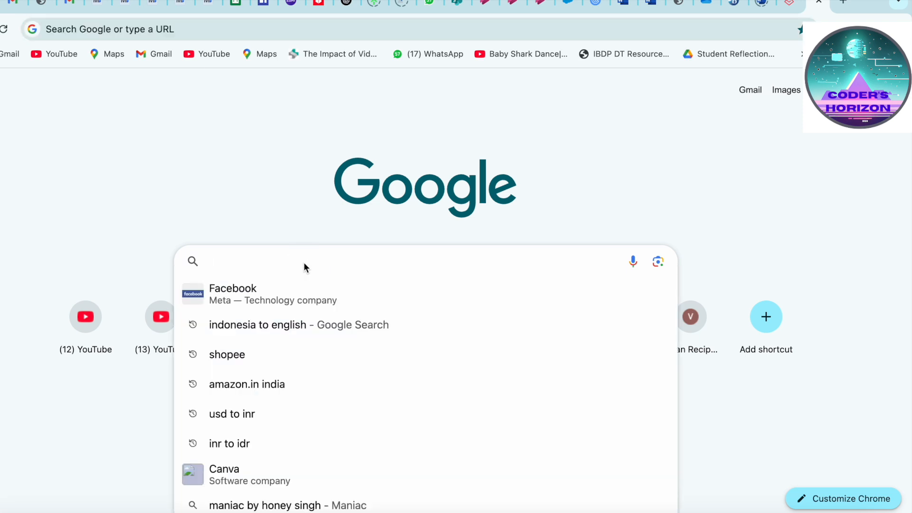
type("dr")
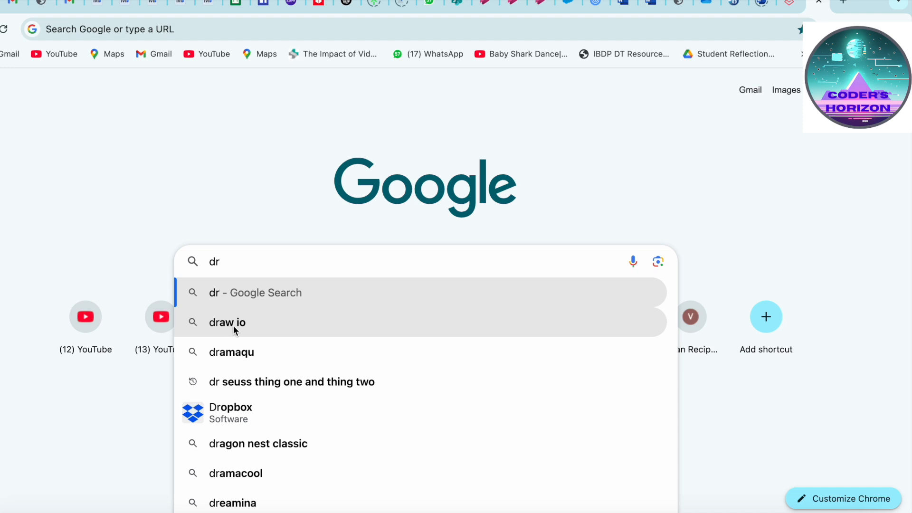
left_click(233, 328)
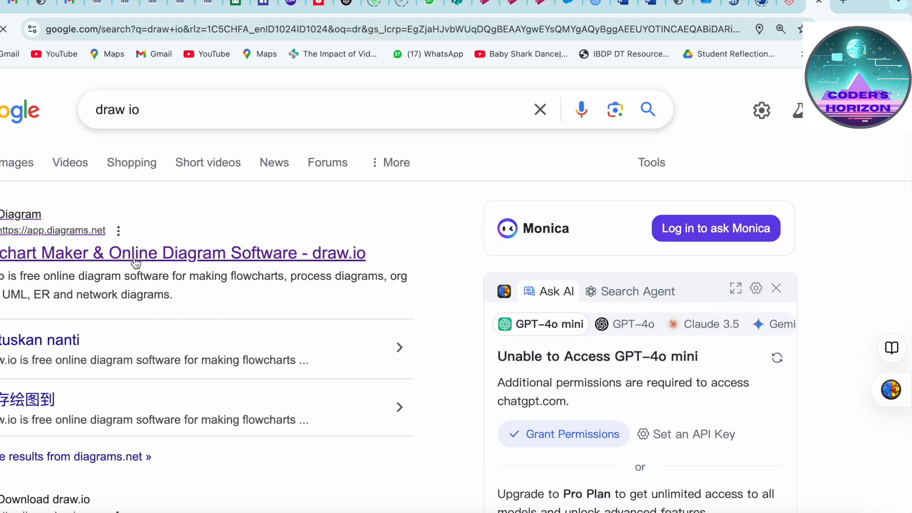
left_click(91, 259)
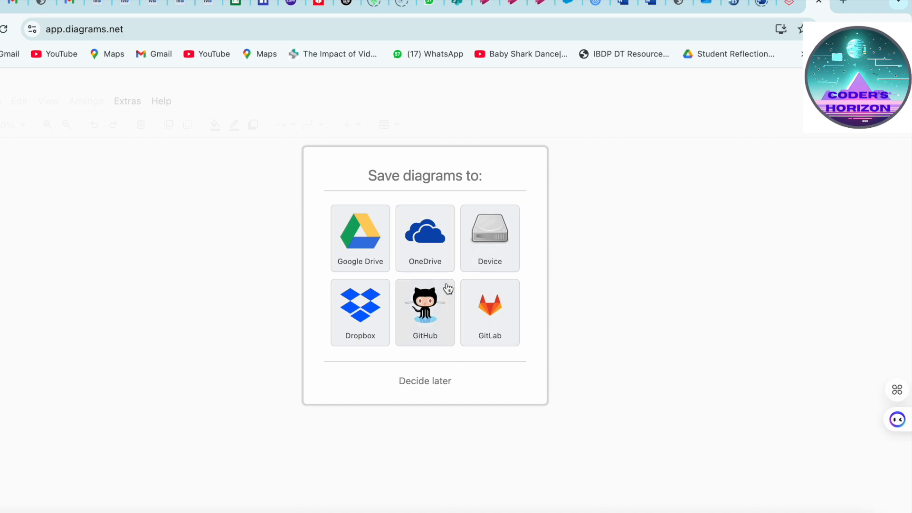
Create a blank diagram stored on the device and save it as test.drawio in Downloads
left_click(495, 256)
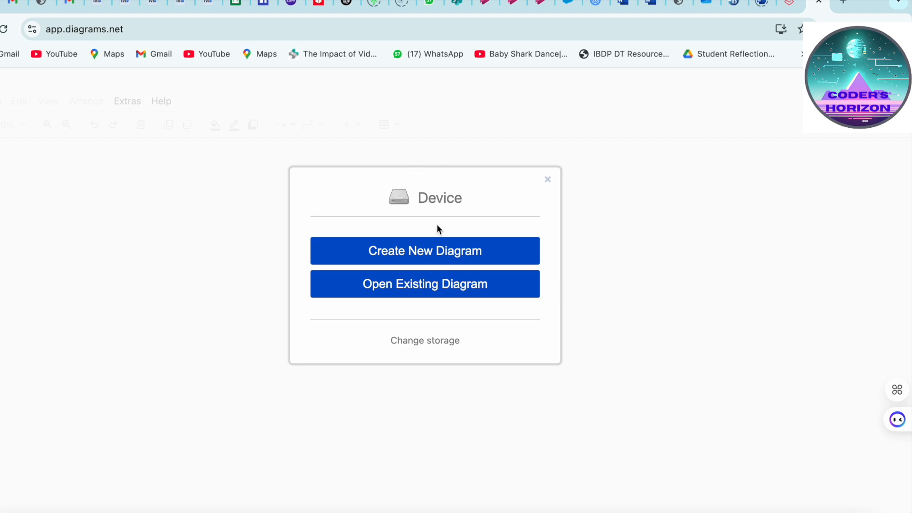
left_click(441, 252)
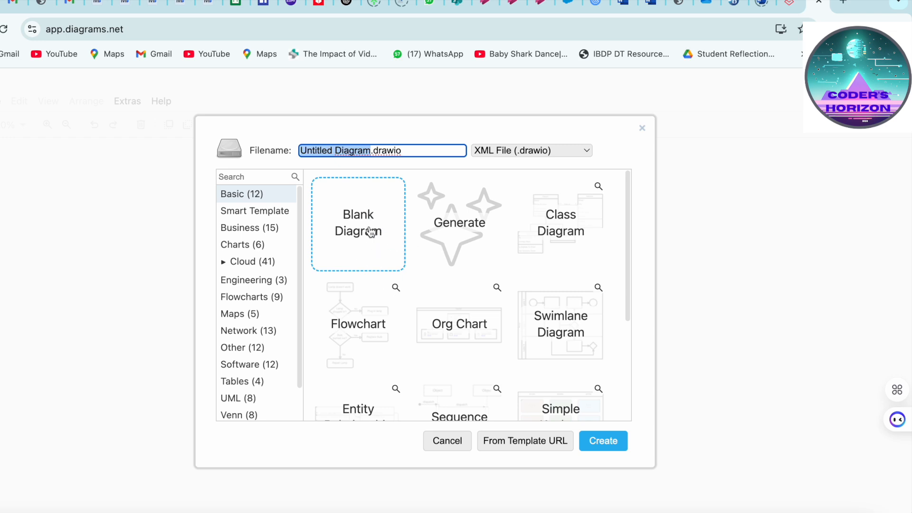
left_click(600, 442)
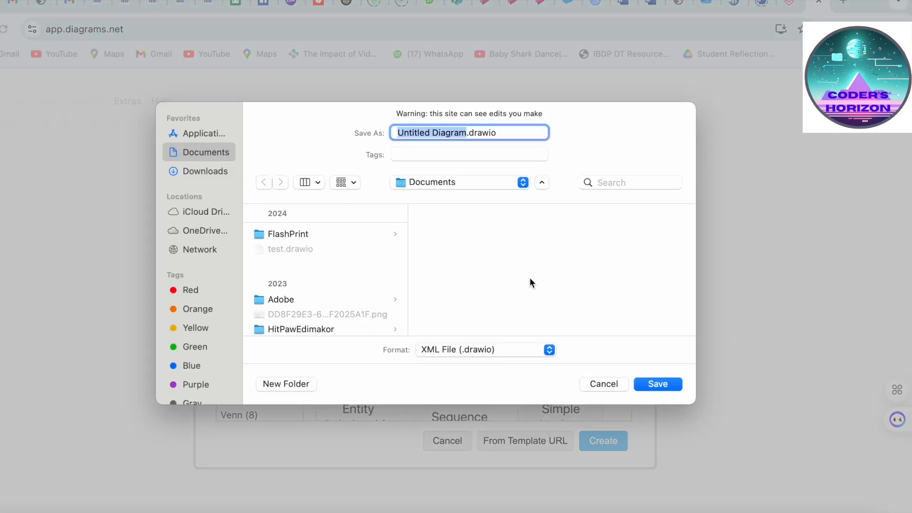
type("test")
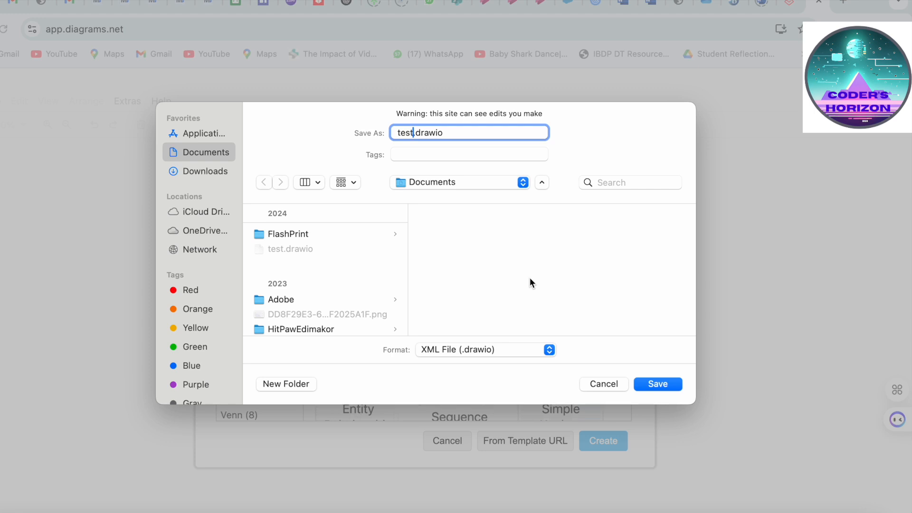
left_click(203, 165)
left_click(650, 381)
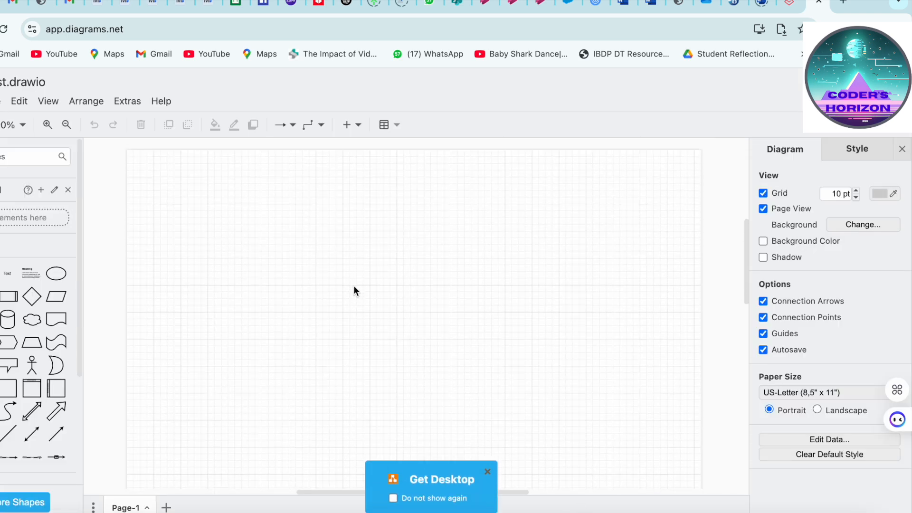
Dismiss the Get Desktop promotion covering the blank canvas
scroll(353, 286, "down", 2)
scroll(321, 338, "up", 1)
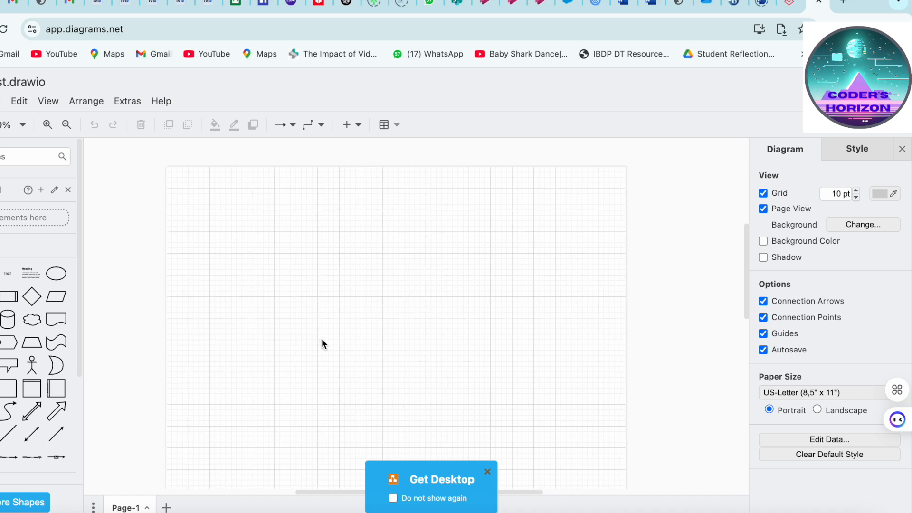
scroll(426, 351, "down", 1)
scroll(426, 351, "left", 1)
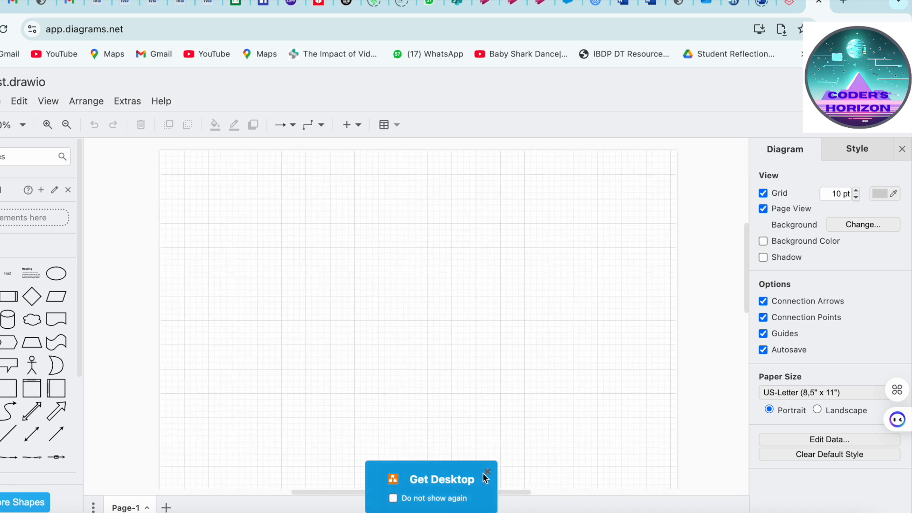
left_click(487, 472)
scroll(298, 316, "up", 1)
scroll(297, 315, "left", 1)
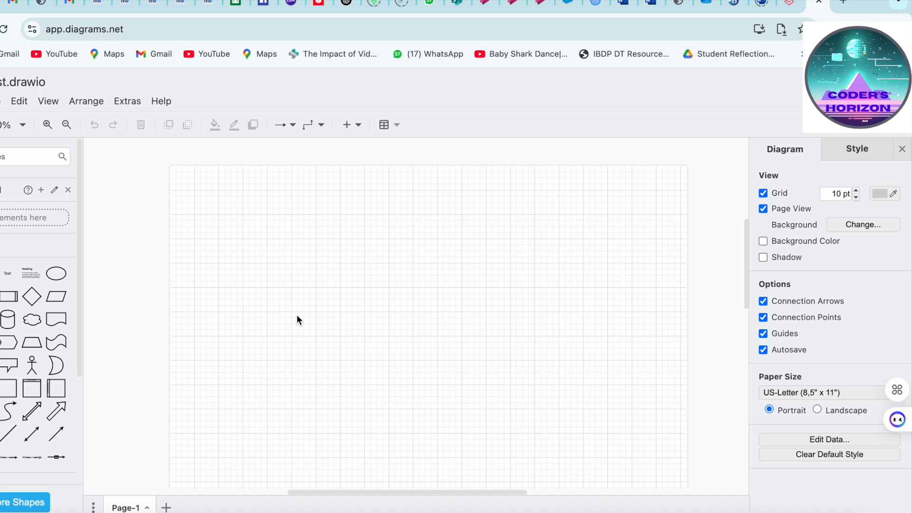
Search the shape library for phone shapes, load more results and insert the portrait Phone outline on the page
scroll(47, 374, "down", 3)
scroll(48, 374, "up", 2)
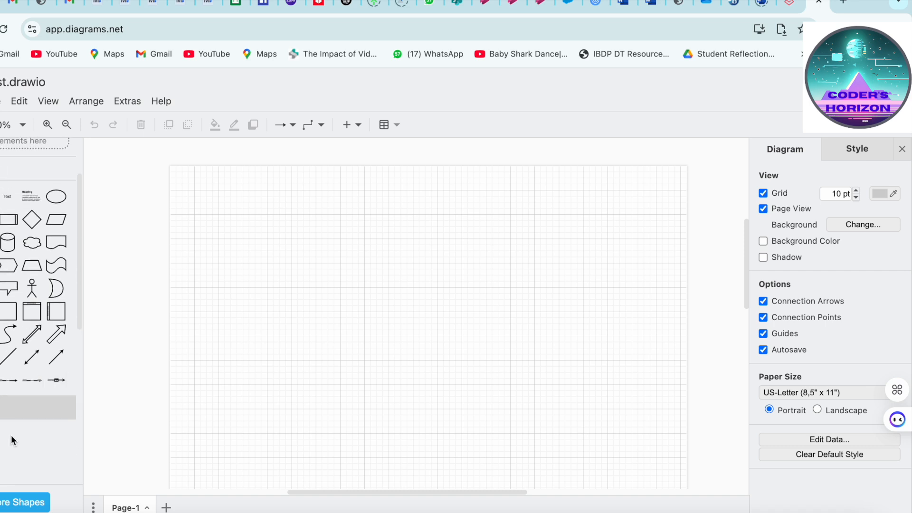
scroll(10, 435, "down", 3)
scroll(10, 435, "up", 5)
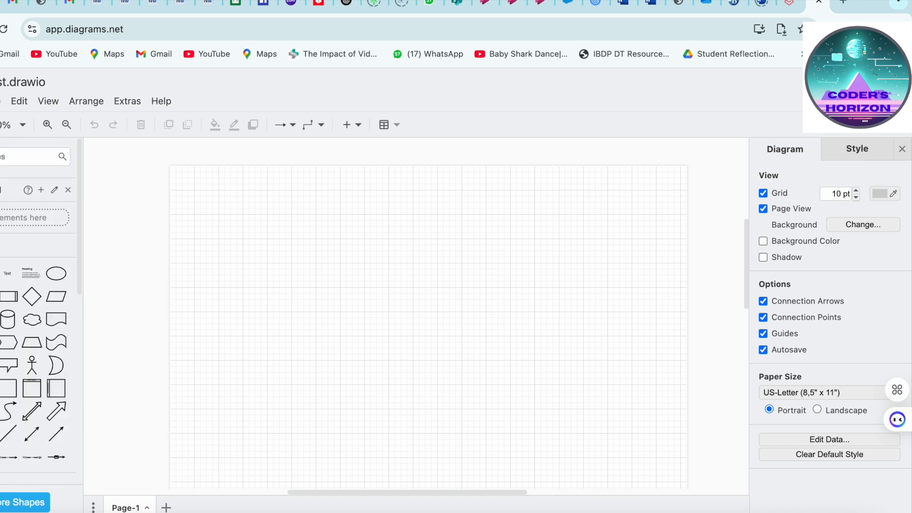
type("u")
key("Return")
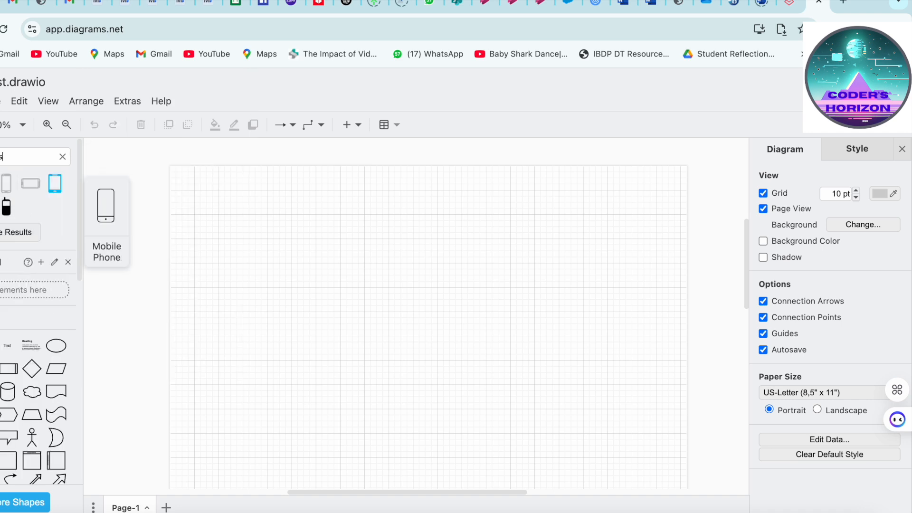
left_click(2, 232)
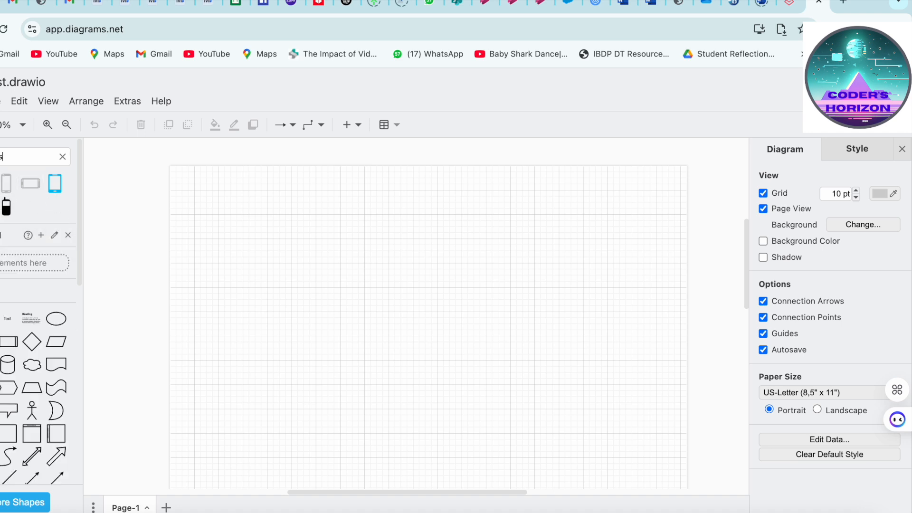
mouse_move(8, 193)
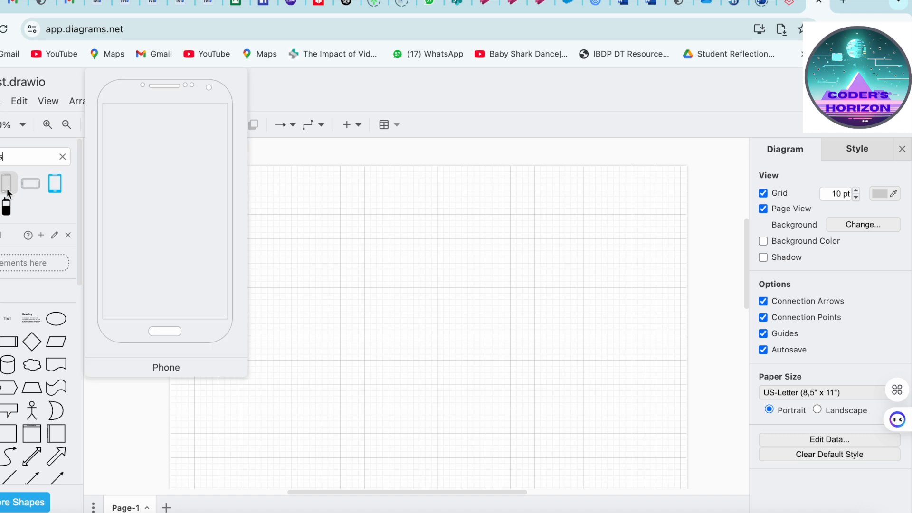
left_click(8, 193)
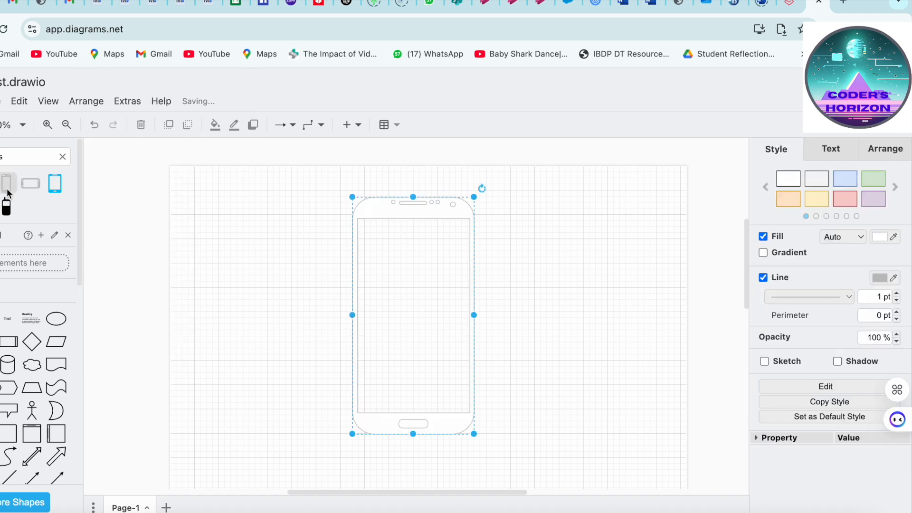
Move the phone outline to the page's upper-left corner and enlarge it
left_click_drag(423, 209, 260, 203)
left_click_drag(309, 428, 341, 453)
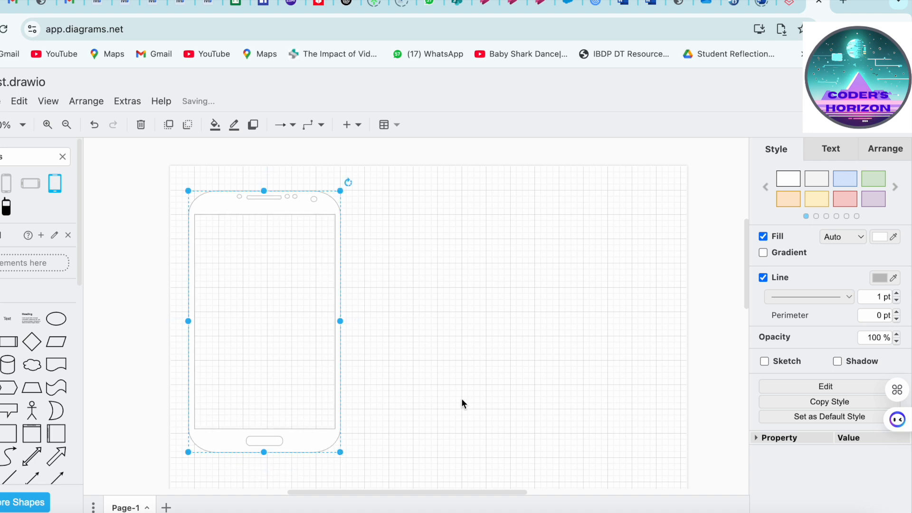
left_click(462, 403)
Place a square on the phone's screen area, turn off constrained proportions and stretch it to about 230 by 350 pt to cover the screen
scroll(431, 383, "down", 1)
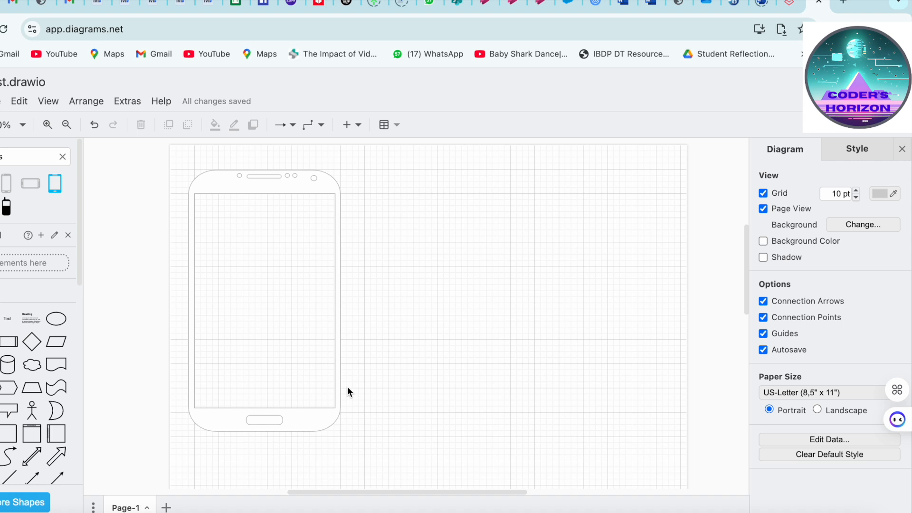
scroll(335, 366, "up", 3)
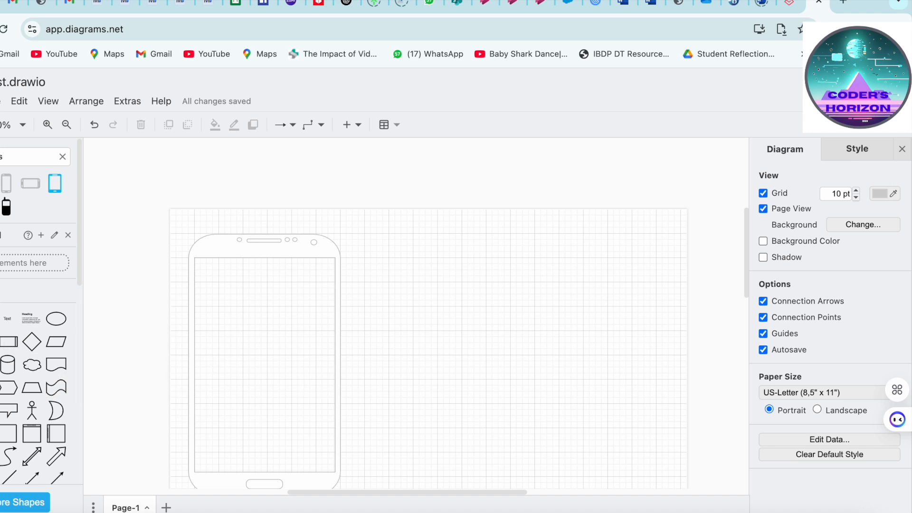
left_click_drag(8, 342, 194, 256)
left_click_drag(240, 309, 269, 394)
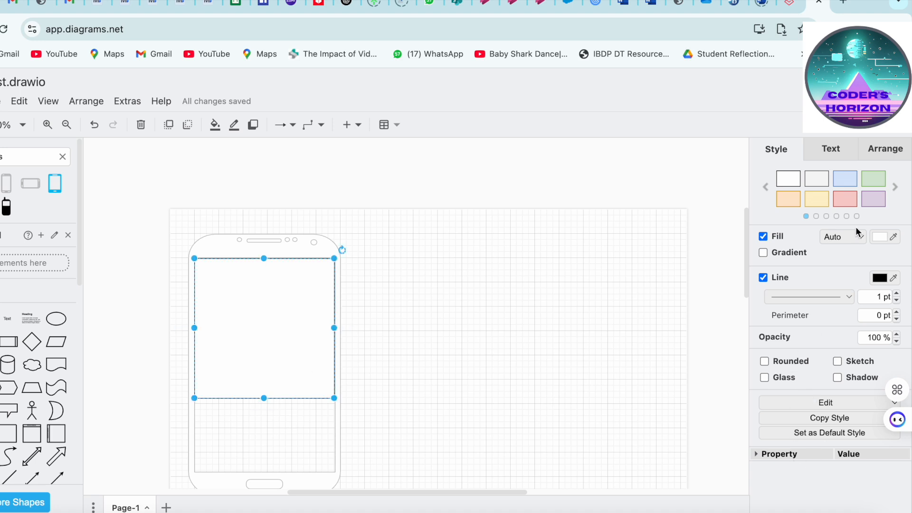
left_click(879, 155)
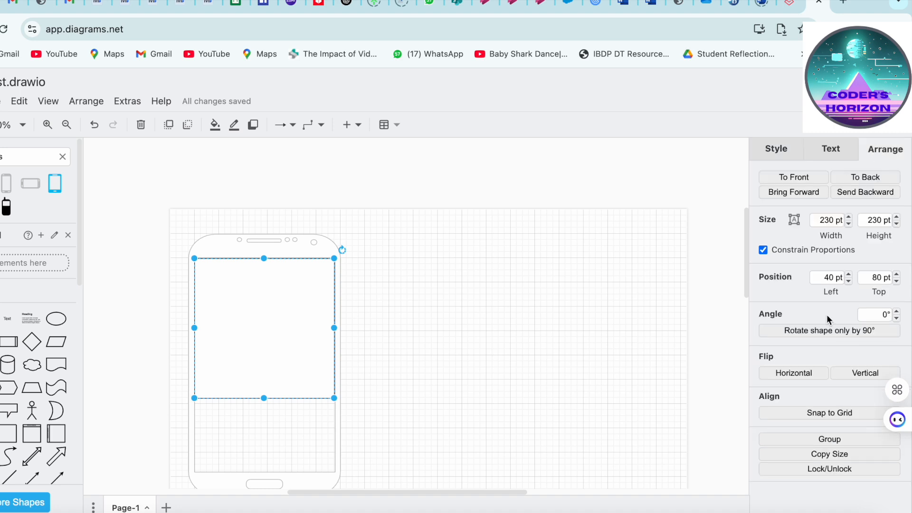
left_click(763, 250)
left_click_drag(264, 398, 256, 471)
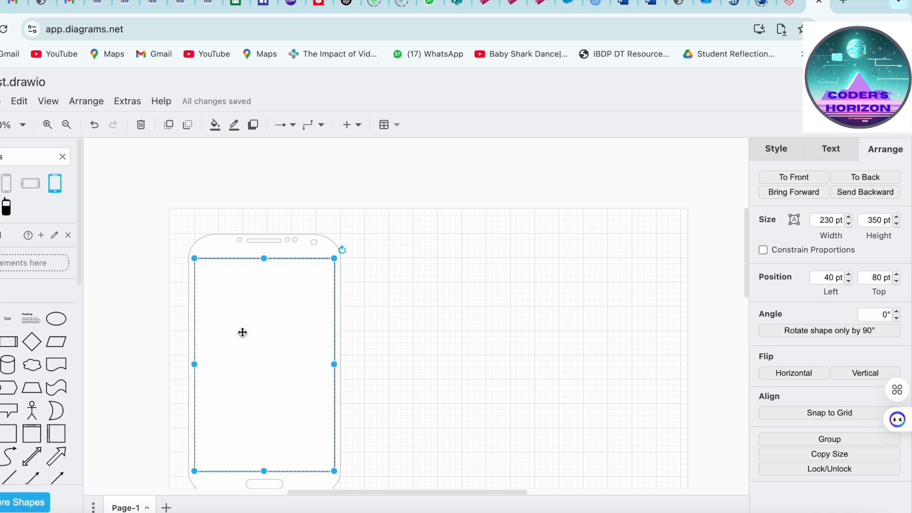
Apply the light yellow preset style to the rectangle covering the phone's screen
left_click(770, 161)
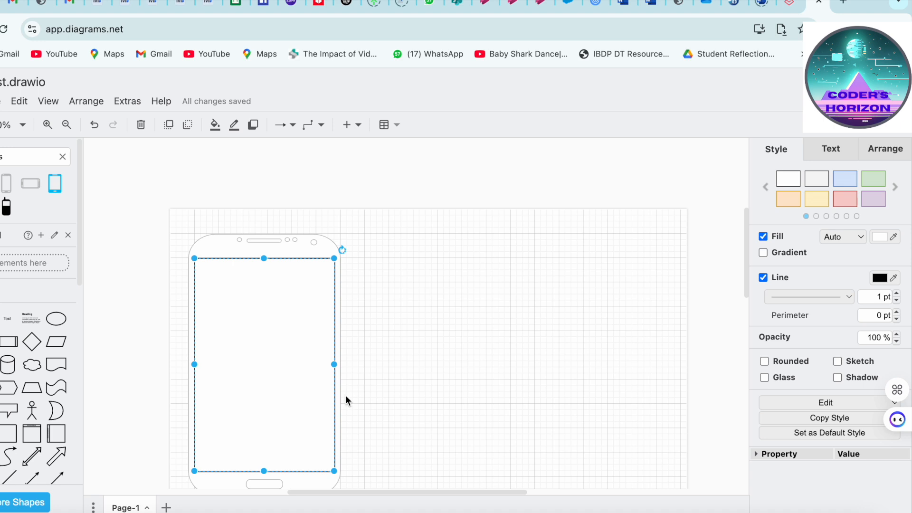
left_click(817, 199)
left_click(423, 362)
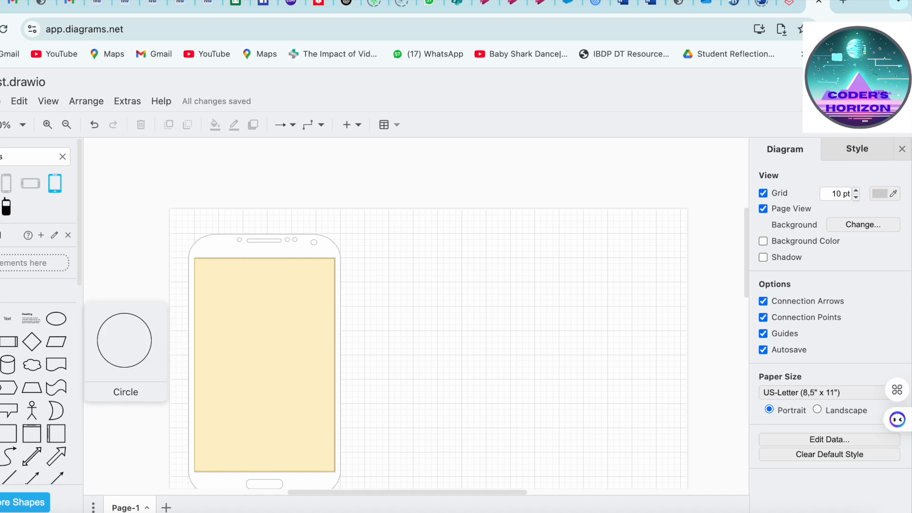
Search the shape library for text elements and place a Title on the upper part of the yellow phone screen
left_click(10, 155)
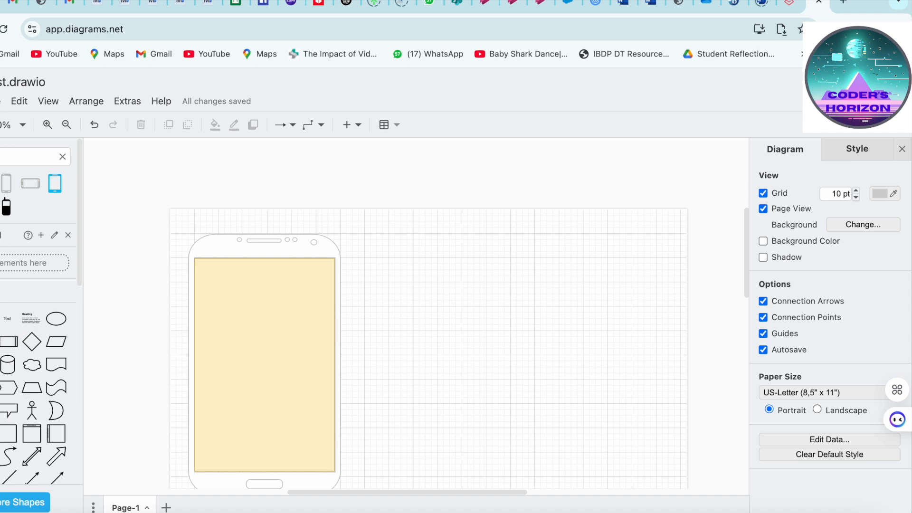
key("Return")
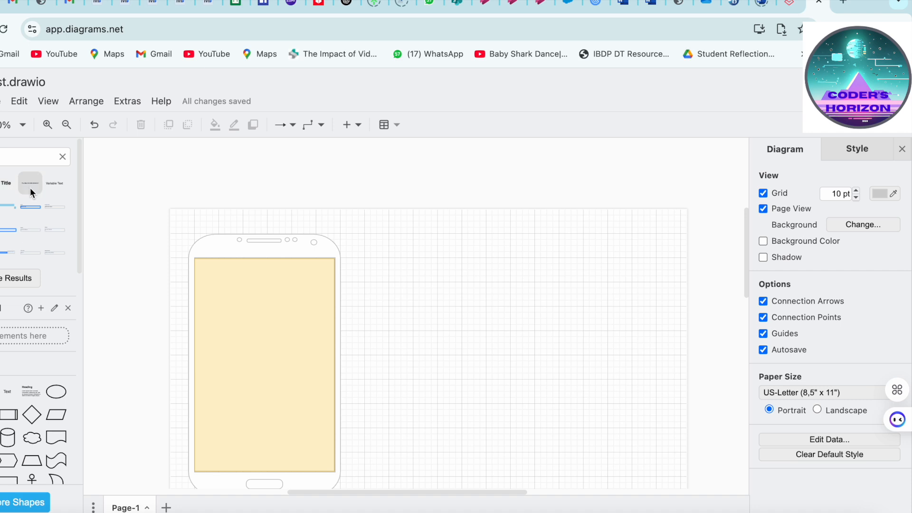
mouse_move(6, 189)
left_click_drag(7, 189, 226, 286)
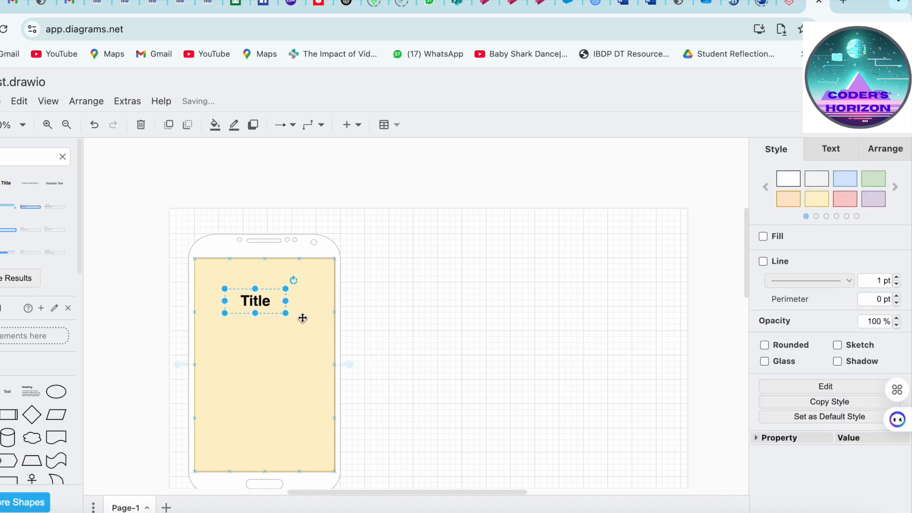
Replace the title's text with "Welcome!" and shift it slightly up and right on the phone screen
double_click(264, 303)
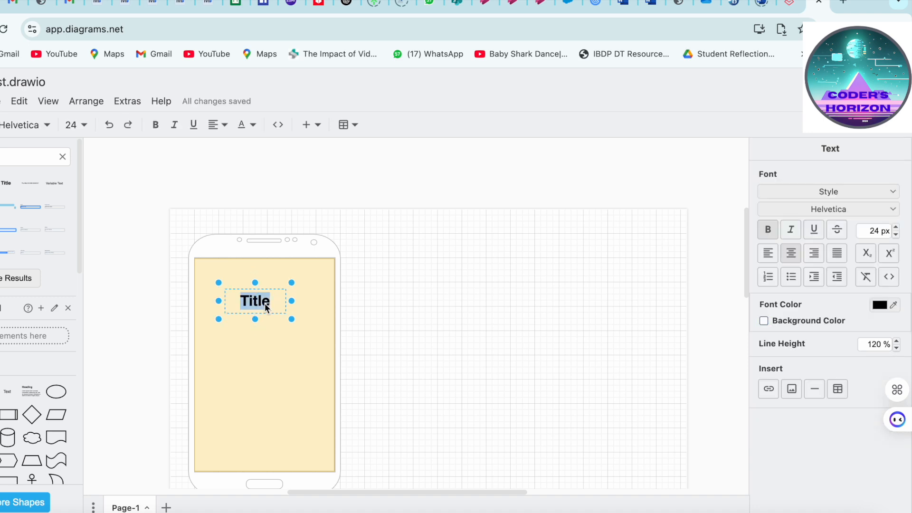
type("WI")
type("elcom")
type("e")
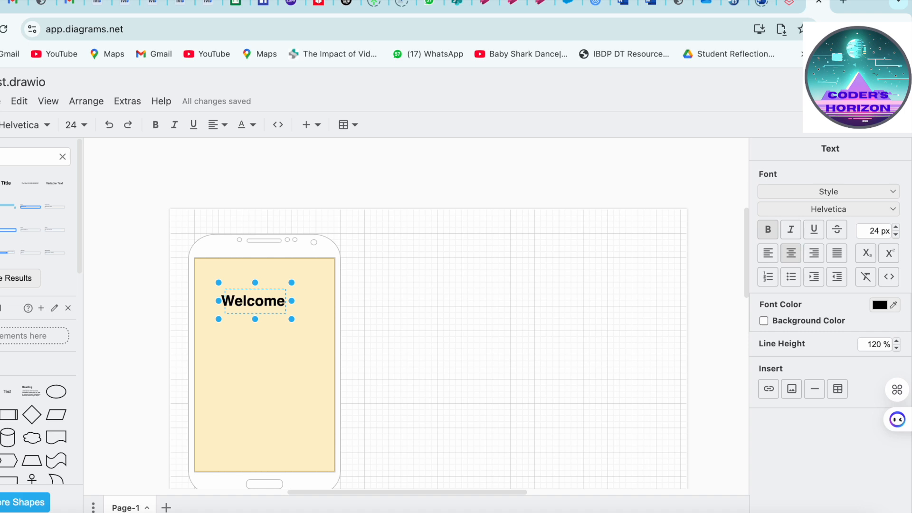
type(" to")
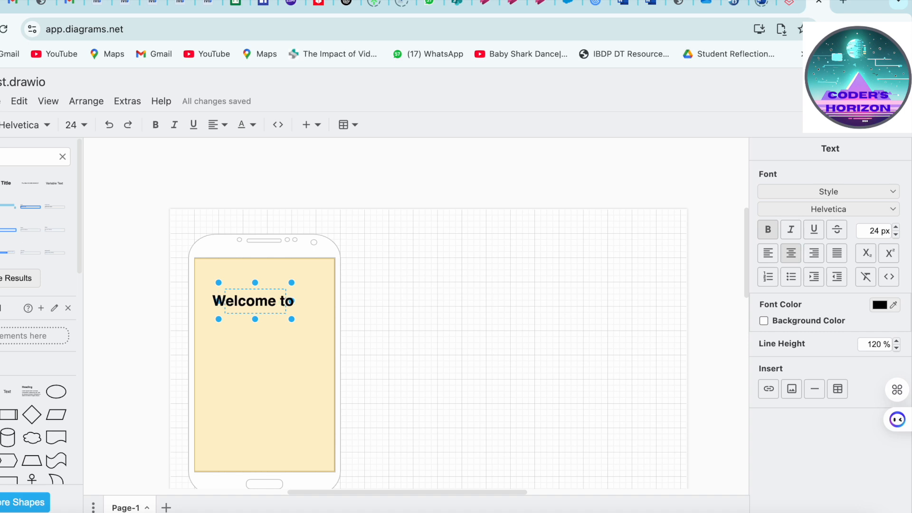
key("BackSpace")
key("BackSpace")
key("BackSpace")
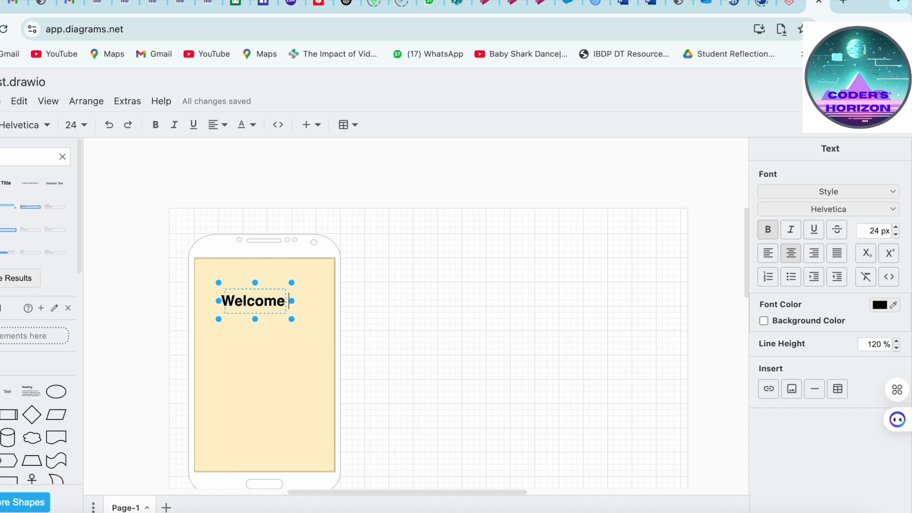
key("BackSpace")
type("!")
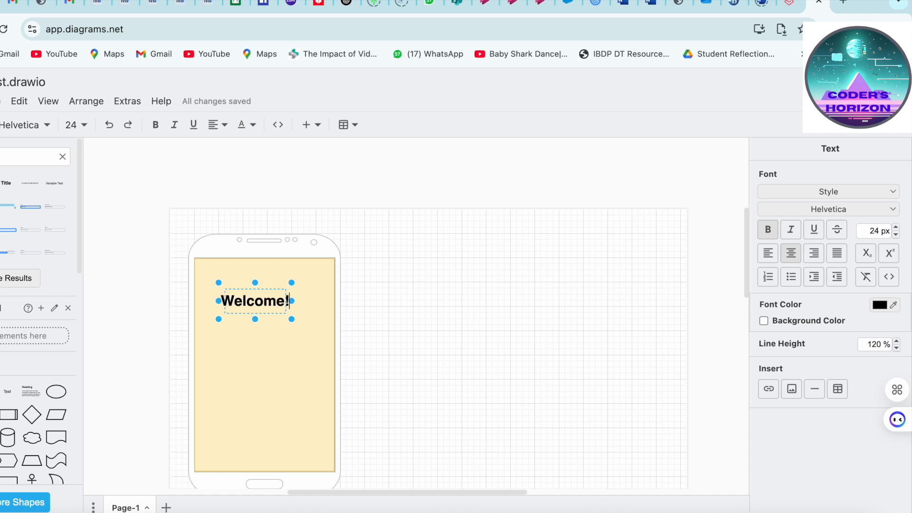
left_click_drag(261, 314, 269, 309)
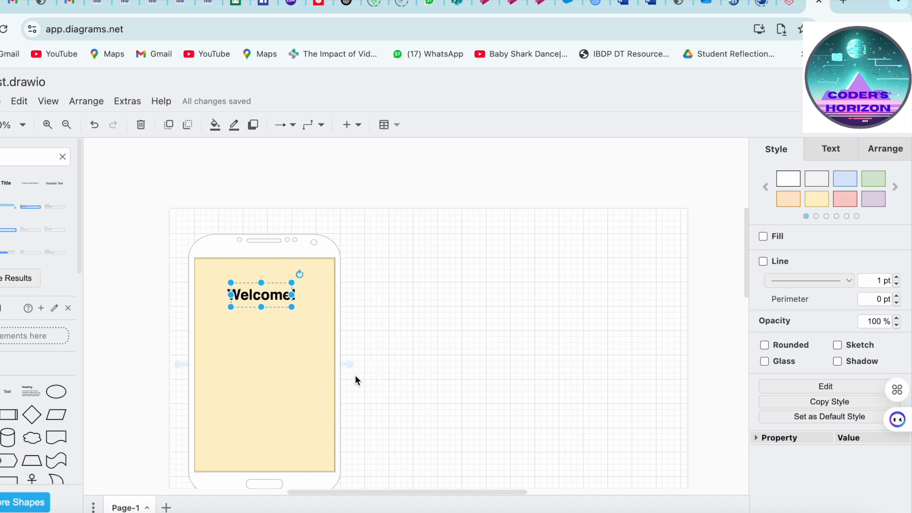
Place a dark grey Normal button below the "Welcome!" title on the phone screen and label it "Play"
left_click(409, 385)
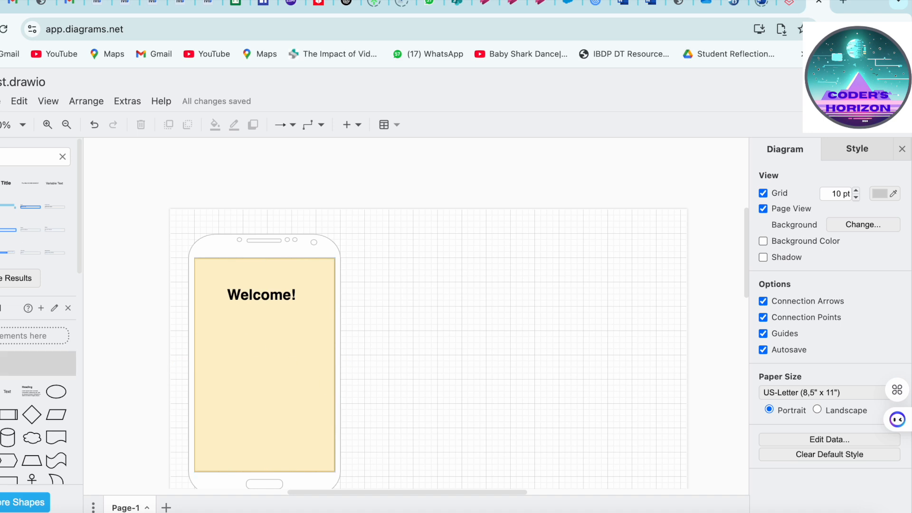
scroll(38, 379, "down", 1)
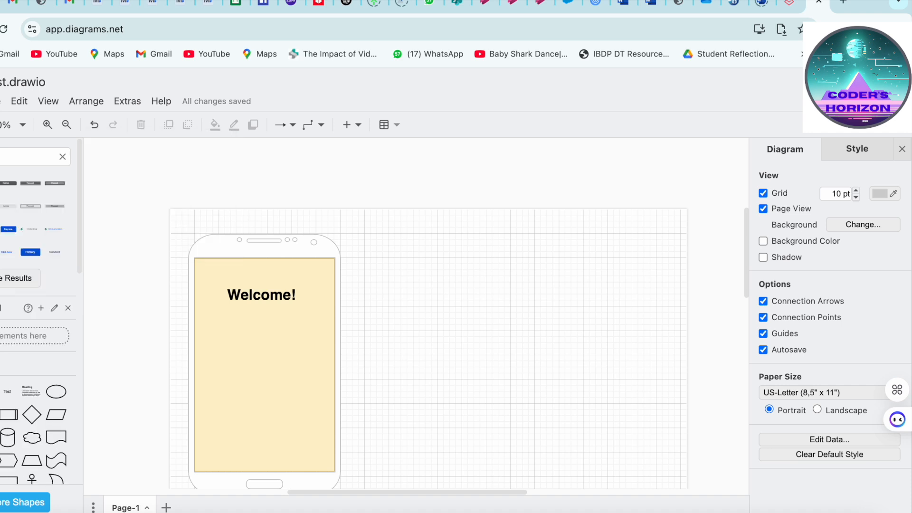
mouse_move(25, 256)
mouse_move(8, 188)
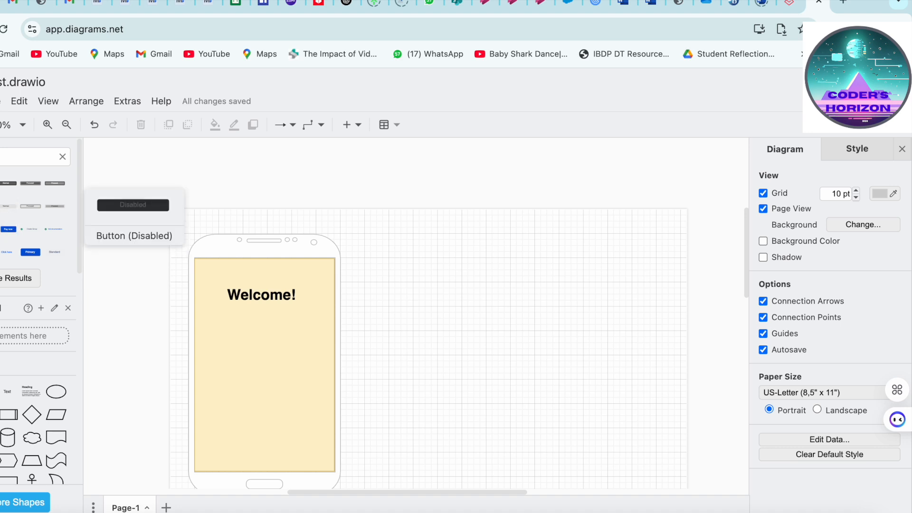
left_click(3, 190)
left_click_drag(416, 309, 263, 335)
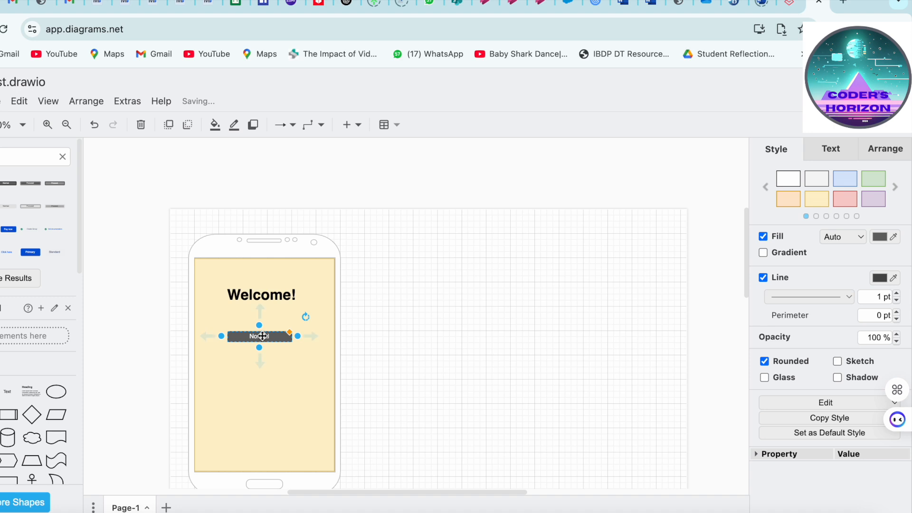
double_click(261, 335)
type("Play")
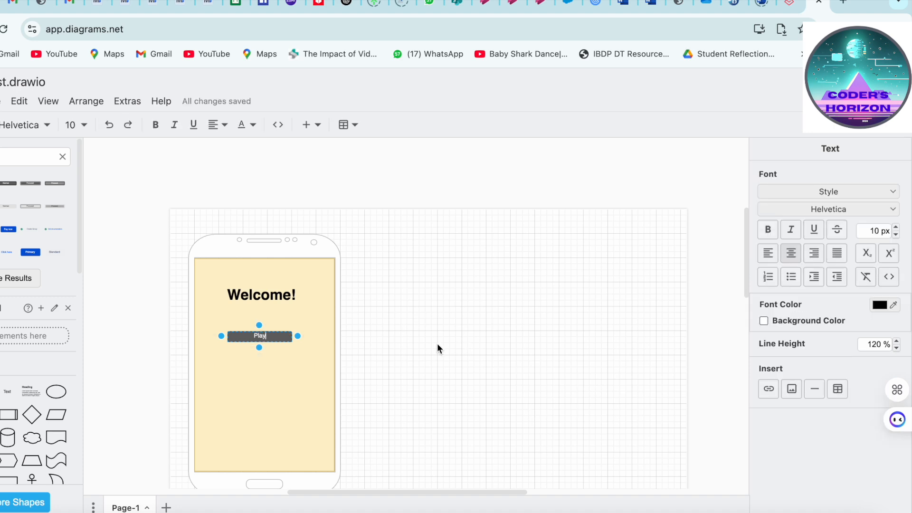
left_click(345, 355)
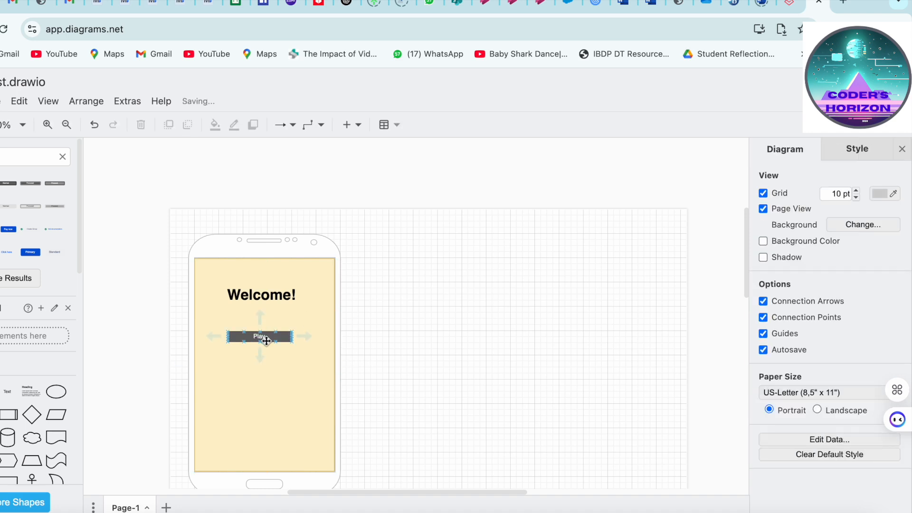
Set the Play button's fill colour to the medium blue 7EA6E0
left_click(267, 341)
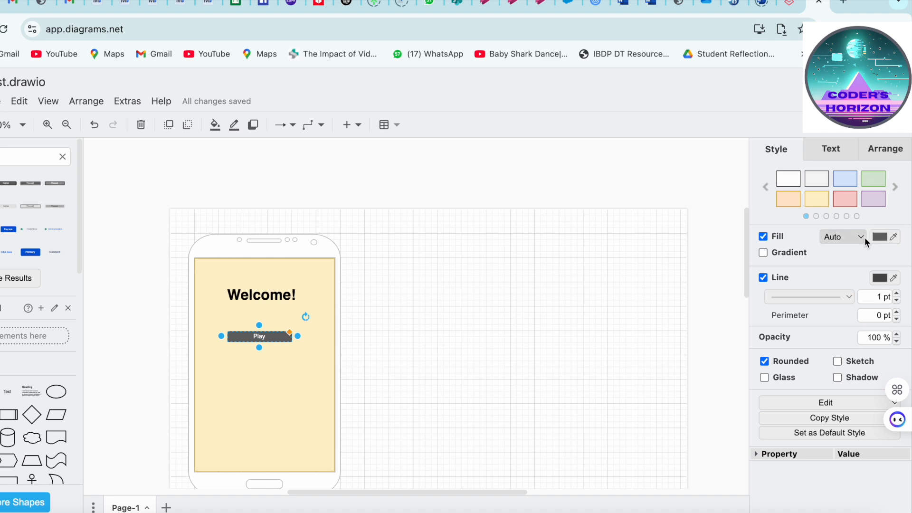
left_click(883, 239)
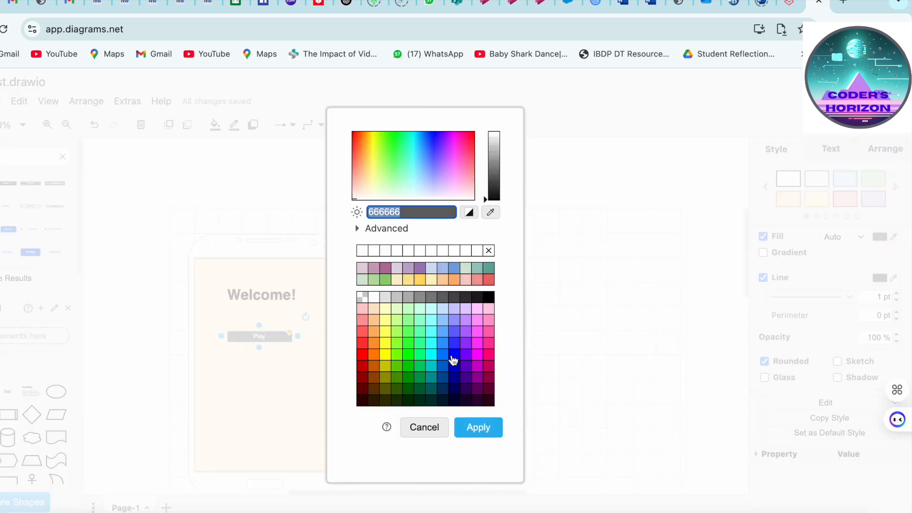
left_click(456, 269)
left_click(479, 430)
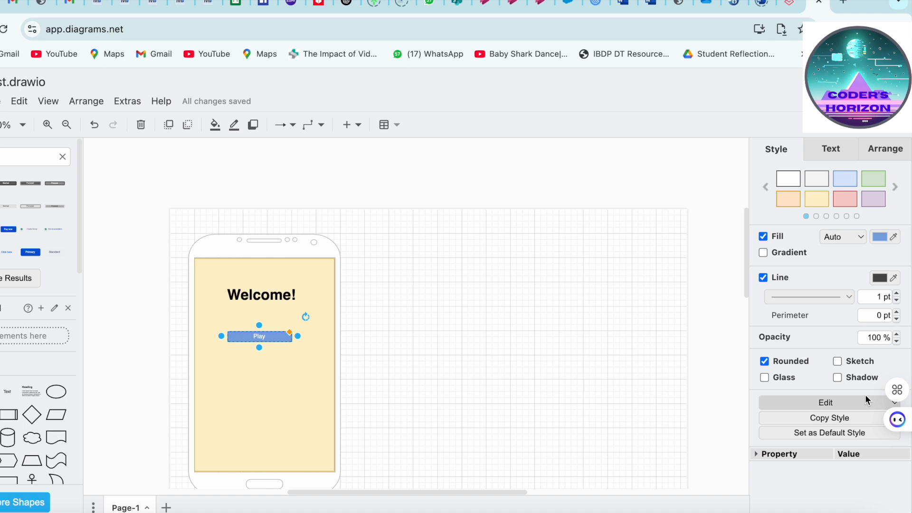
Increase the Play button's font size to 17 px and move the button up, closer to the "Welcome!" title
left_click(832, 157)
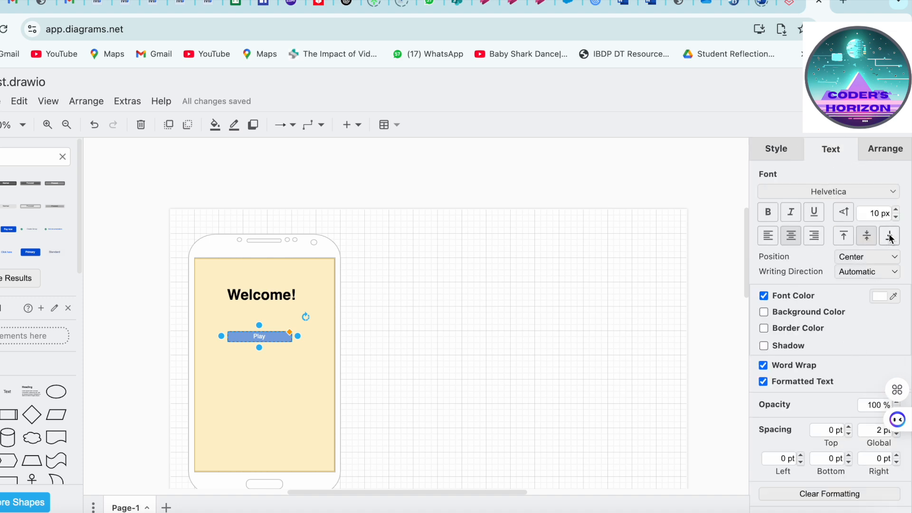
left_click(895, 210)
left_click(895, 210)
left_click(896, 210)
left_click(896, 210)
left_click(896, 209)
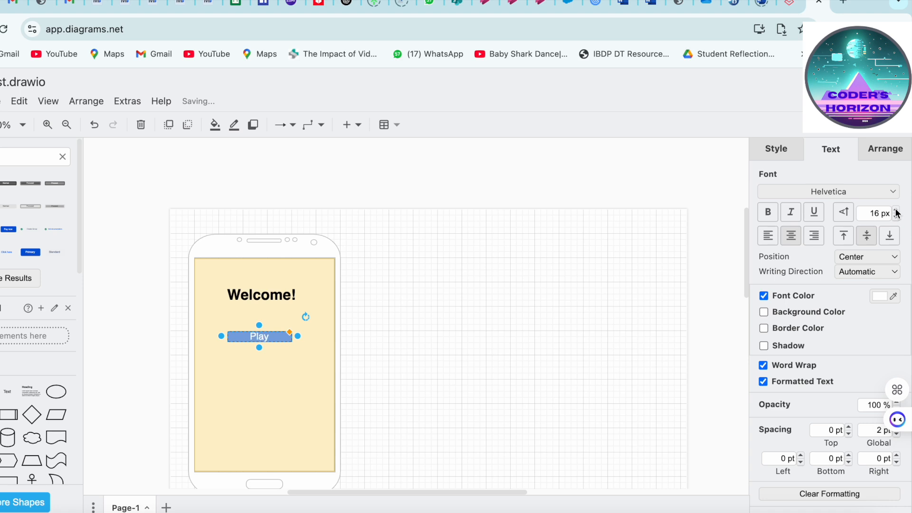
left_click(428, 371)
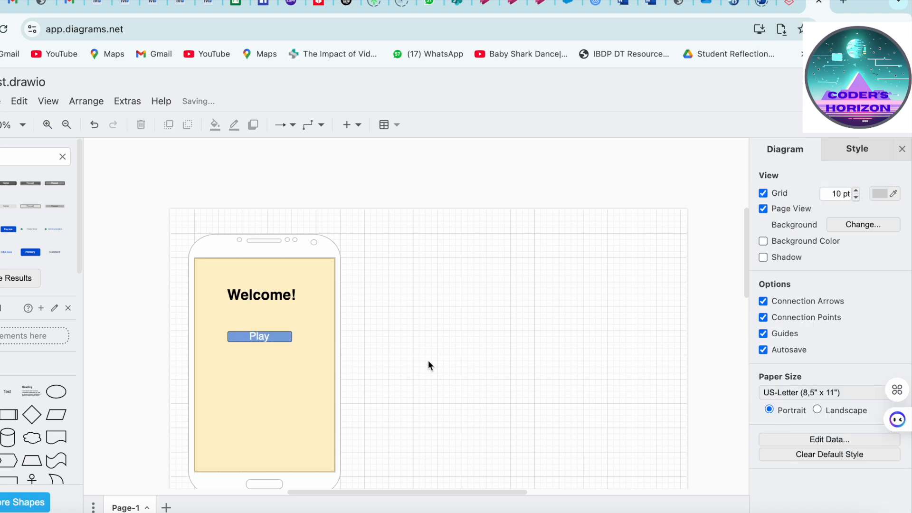
left_click_drag(275, 340, 285, 327)
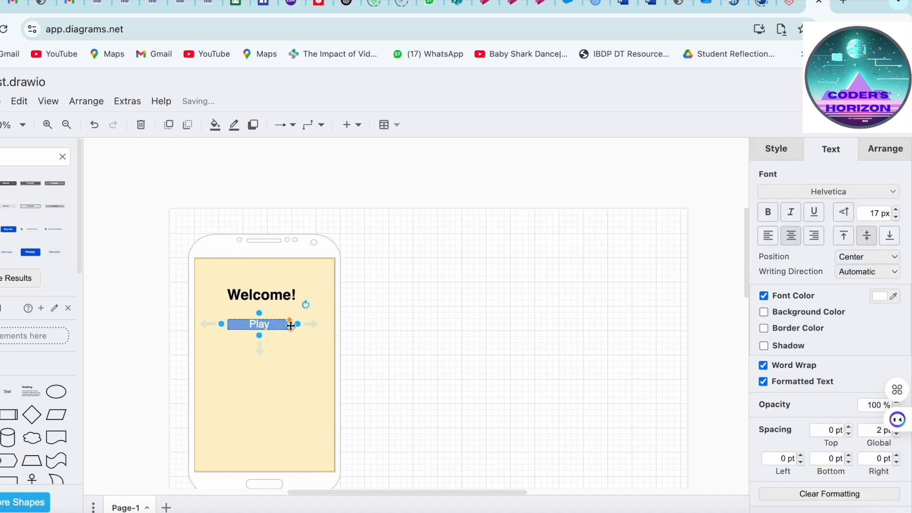
left_click(420, 367)
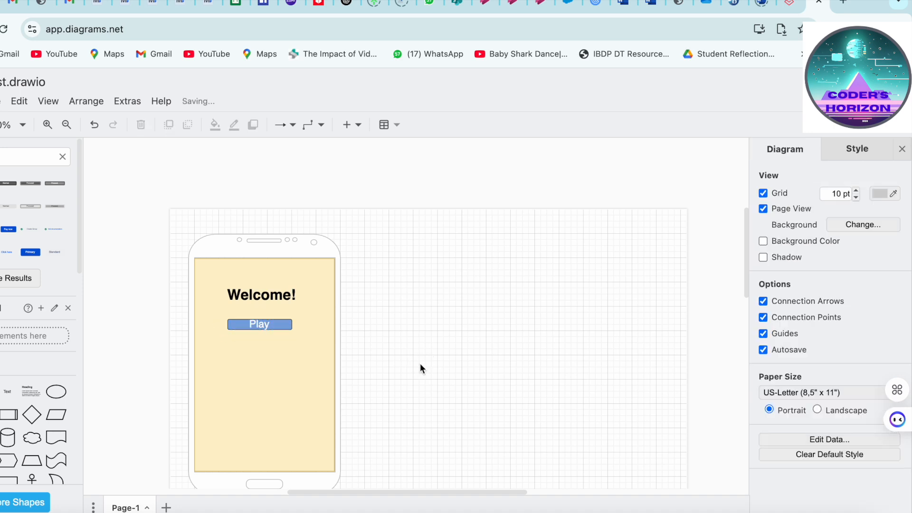
Add another Normal button below the Play button, aligned with it, and label it "Feedback"
left_click(10, 187)
left_click_drag(425, 313, 266, 361)
double_click(266, 362)
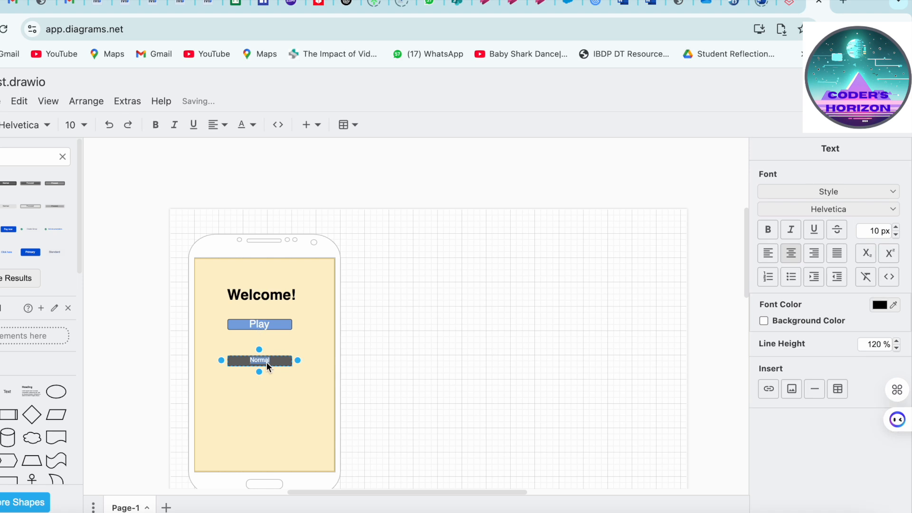
key("BackSpace")
type("Feedback")
left_click(647, 327)
Enlarge the Feedback button's text so it nearly fills the button's height
left_click(279, 360)
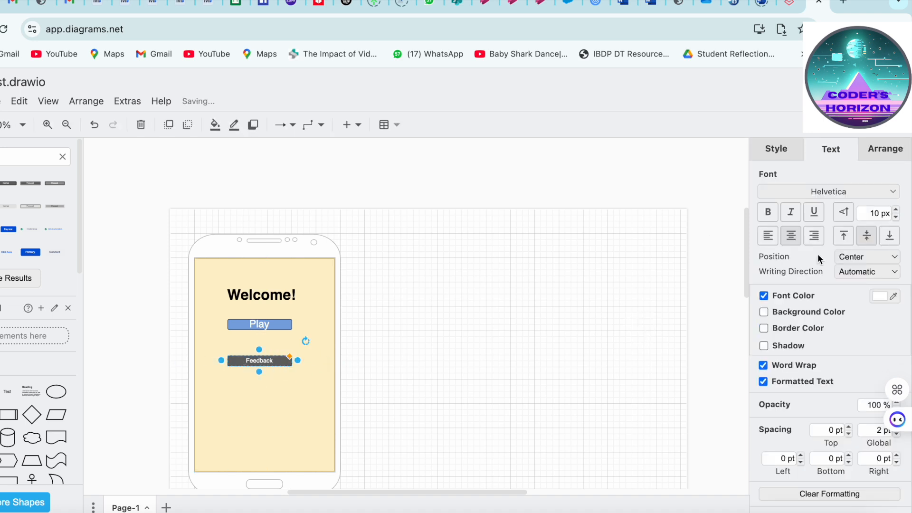
left_click(895, 209)
left_click(895, 209)
left_click(896, 210)
left_click(896, 210)
left_click(896, 210)
Try the light blue A9C4EB as the Feedback button's fill colour
left_click(792, 151)
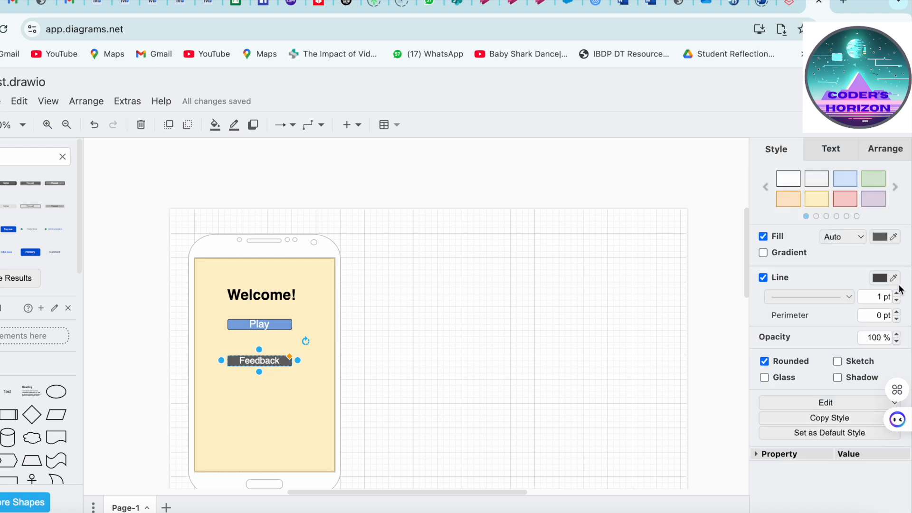
left_click(879, 237)
left_click(443, 270)
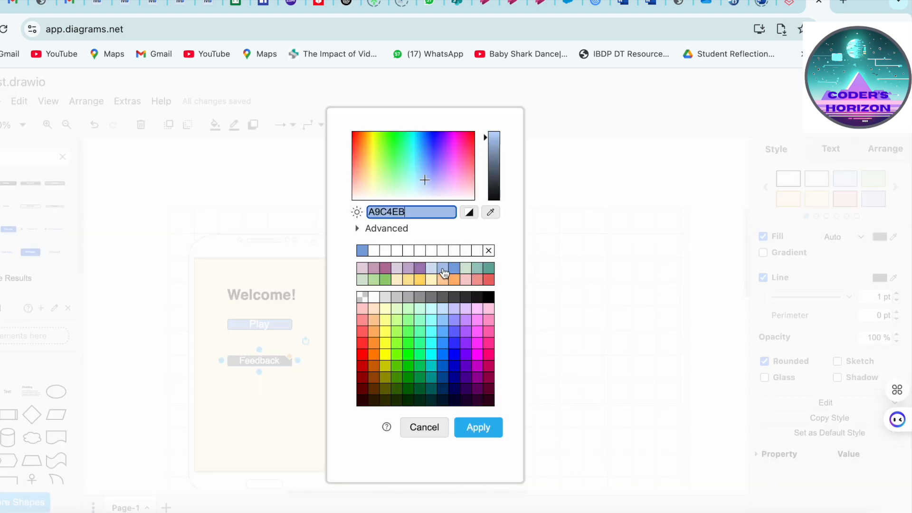
left_click(468, 430)
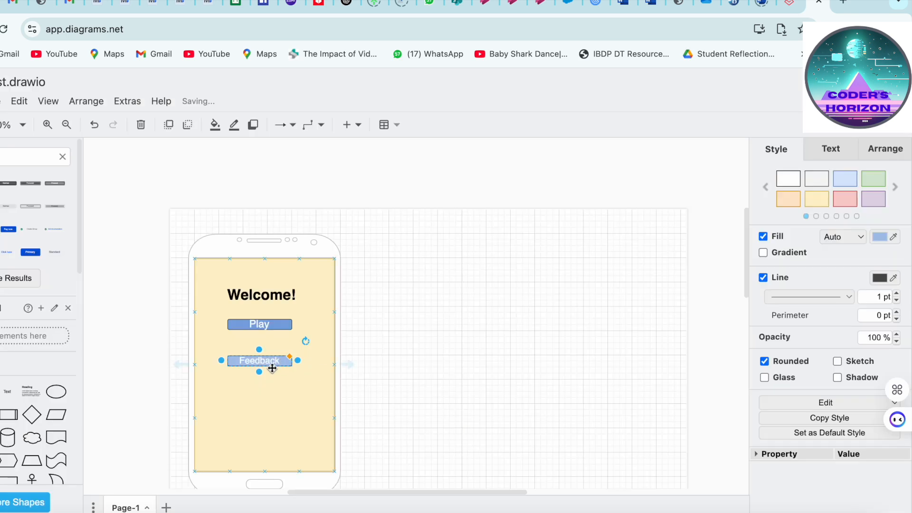
Match the Feedback button's fill colour to the Play button by setting it to 7EA6E0
left_click(879, 237)
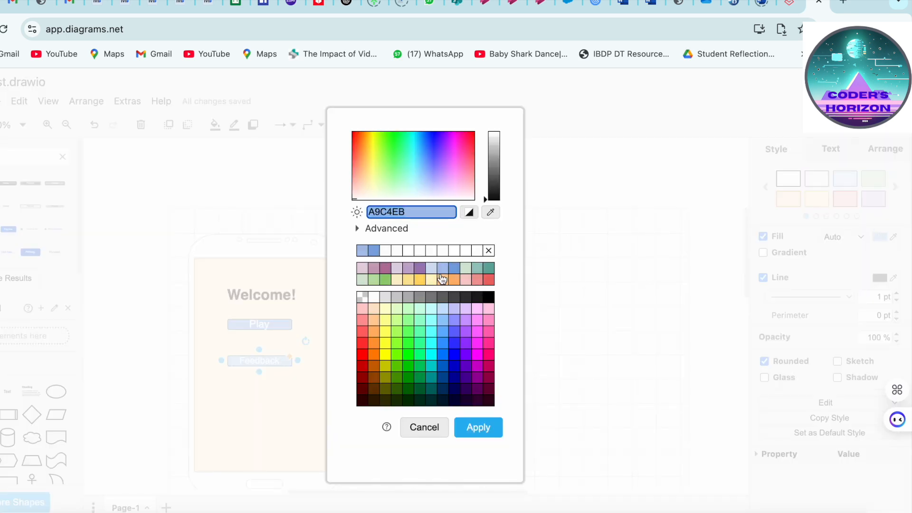
left_click(373, 250)
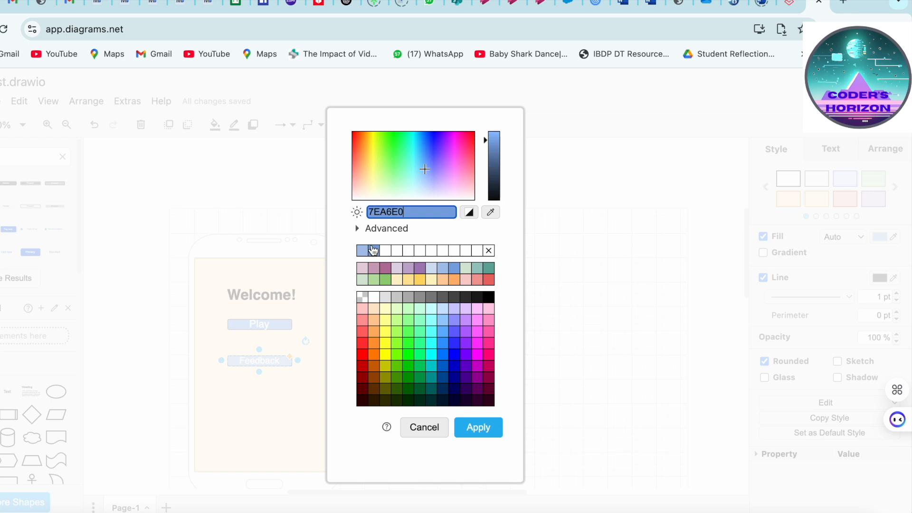
left_click(477, 429)
left_click(468, 428)
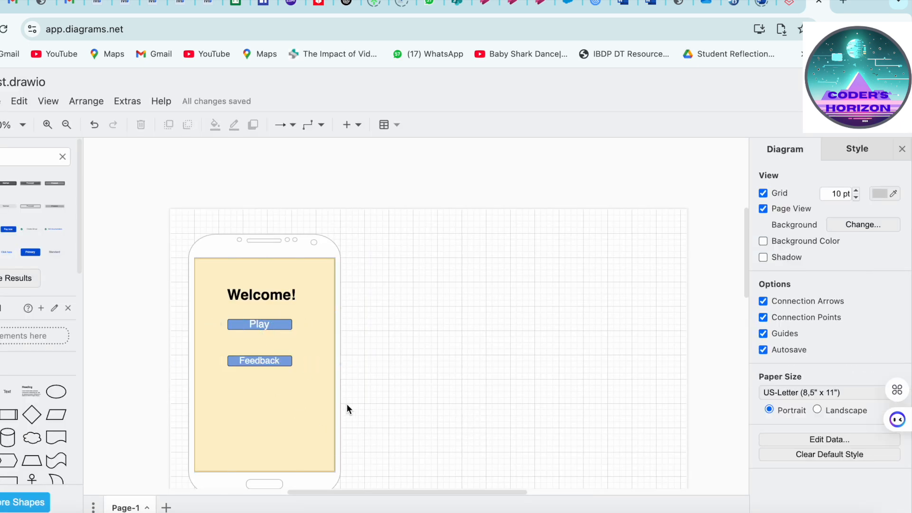
scroll(289, 420, "down", 1)
scroll(48, 423, "down", 5)
scroll(49, 422, "down", 5)
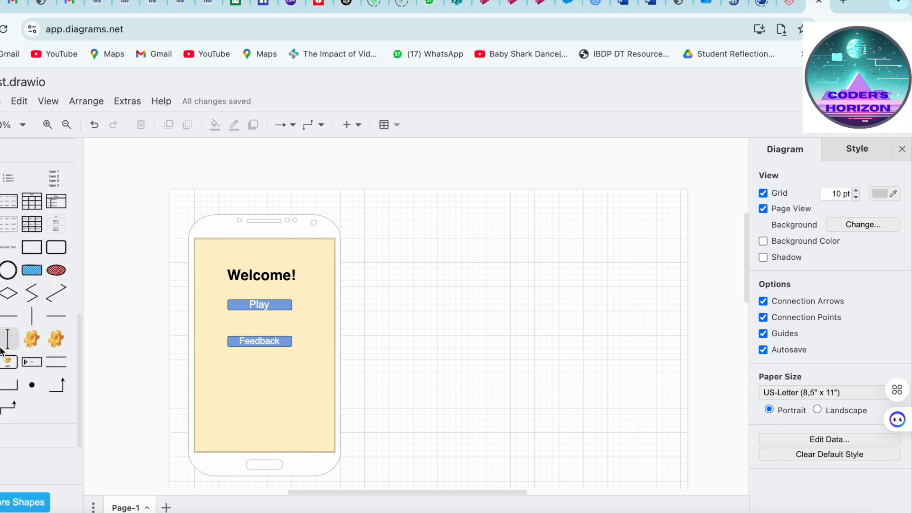
scroll(1, 351, "down", 3)
scroll(9, 413, "up", 10)
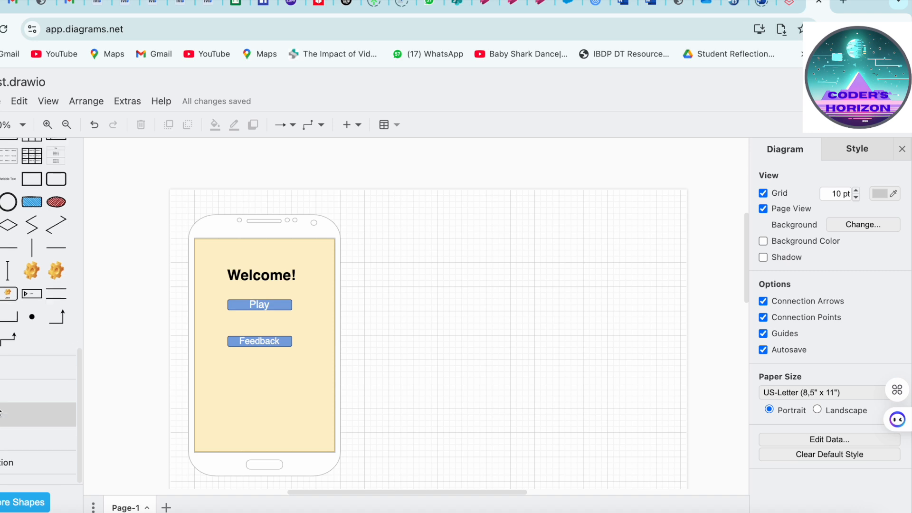
left_click(296, 232)
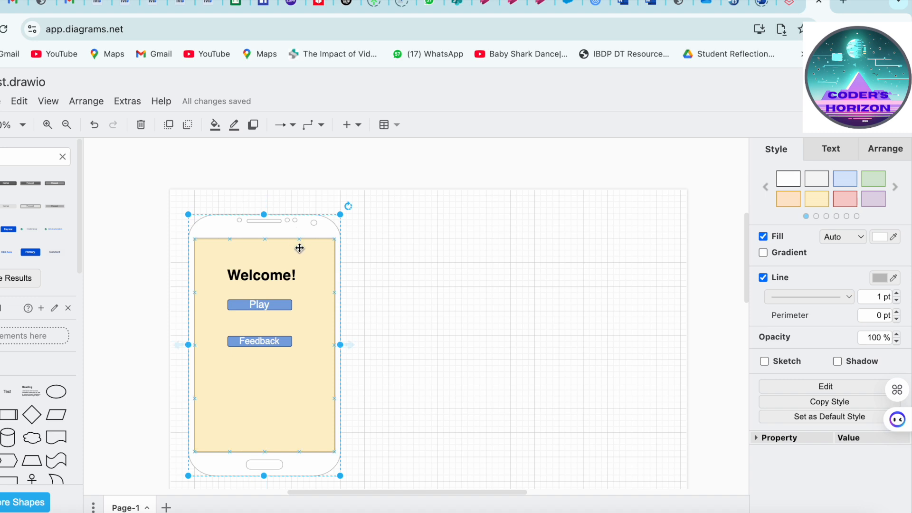
key("ctrl+d")
left_click_drag(313, 236, 478, 227)
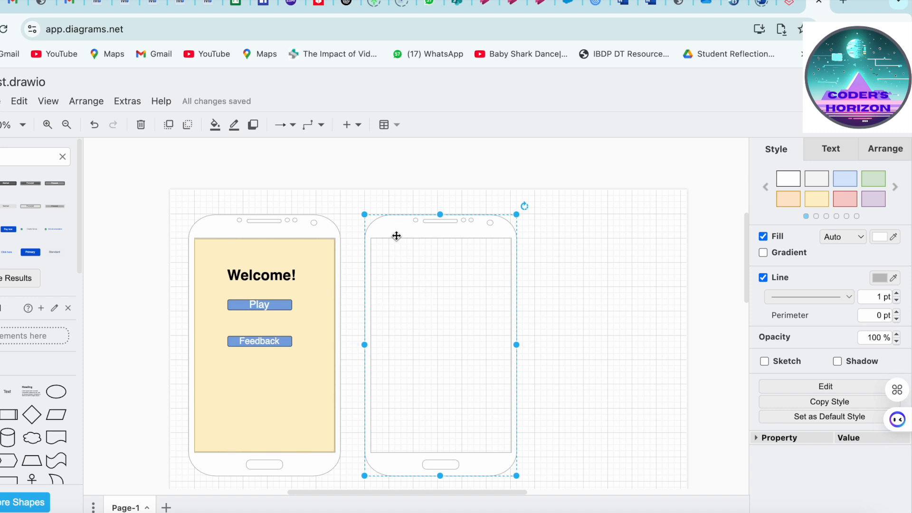
key("Delete")
Duplicate the phone outline together with its yellow screen and place the copy level with the original on its right, leaving a gap
left_click(338, 256)
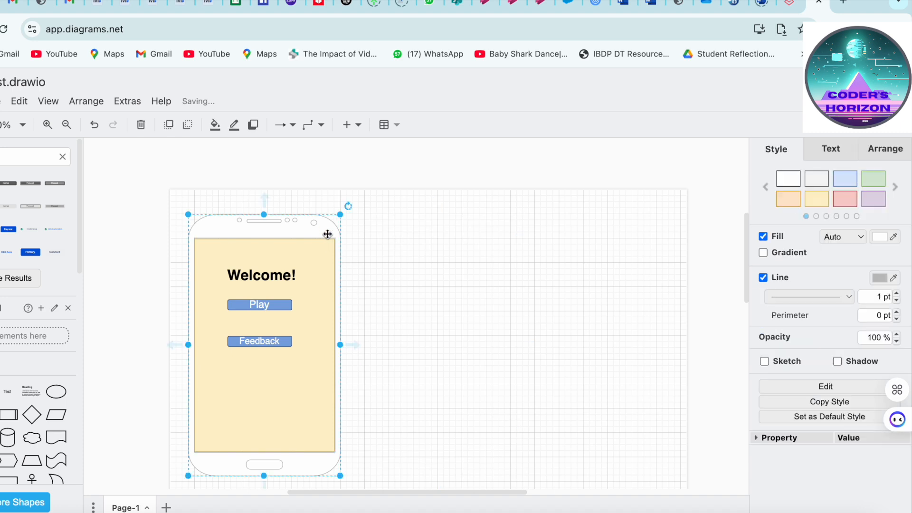
left_click(319, 257)
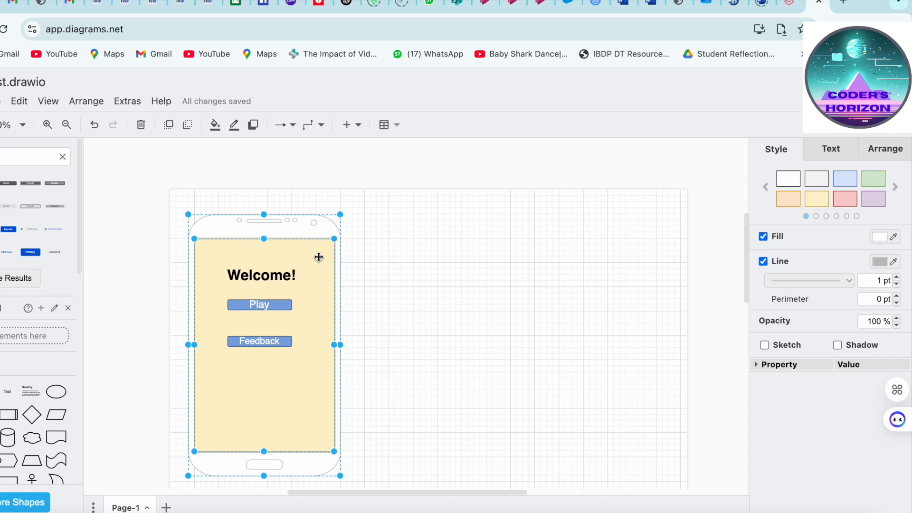
key("ctrl+d")
left_click_drag(314, 234, 480, 229)
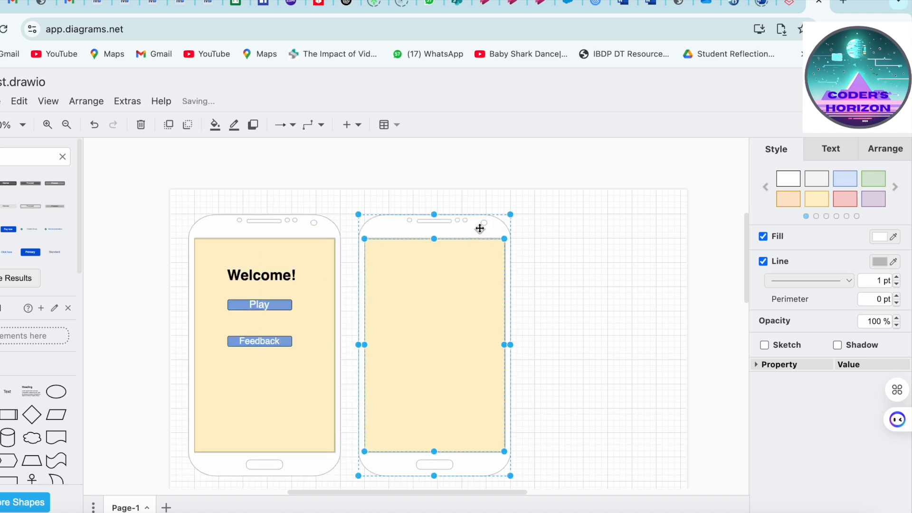
left_click_drag(387, 230, 407, 229)
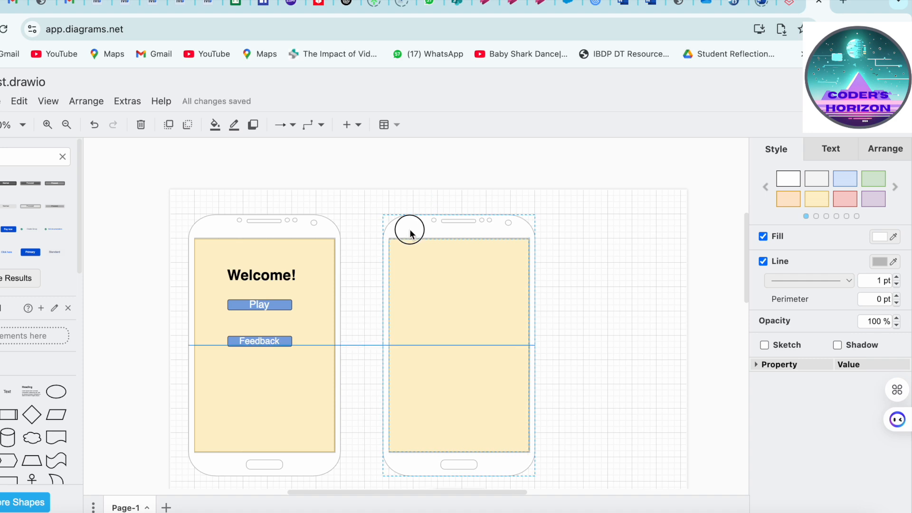
left_click(672, 313)
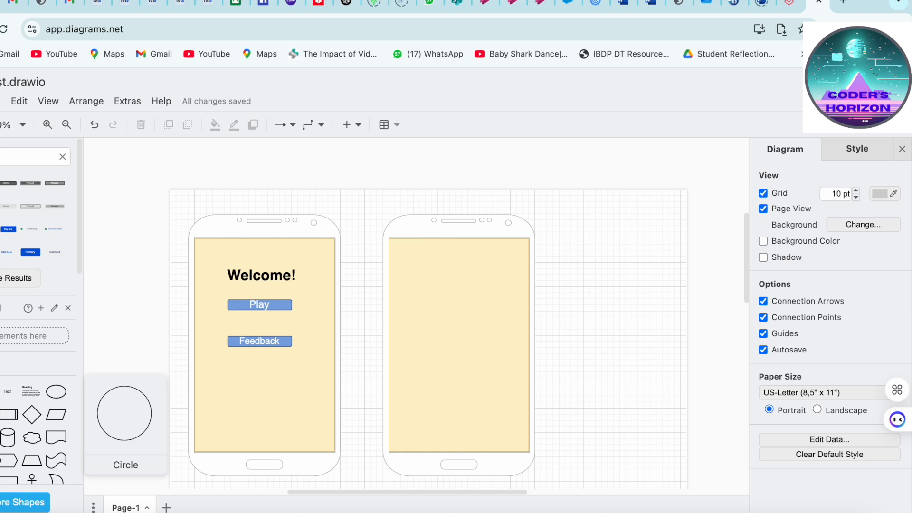
Add a double-headed arrow and position it horizontally in the gap, linking the two phones' facing edges at about mid-height
scroll(29, 327, "down", 3)
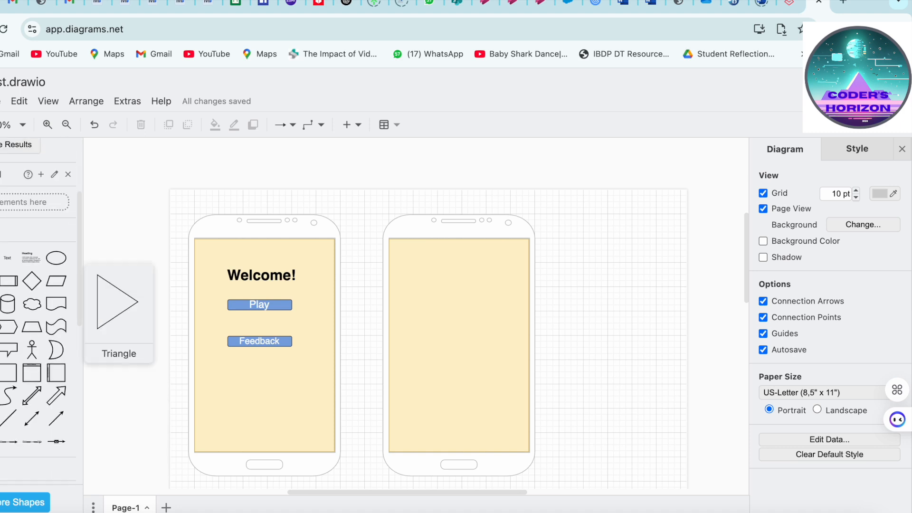
left_click(31, 420)
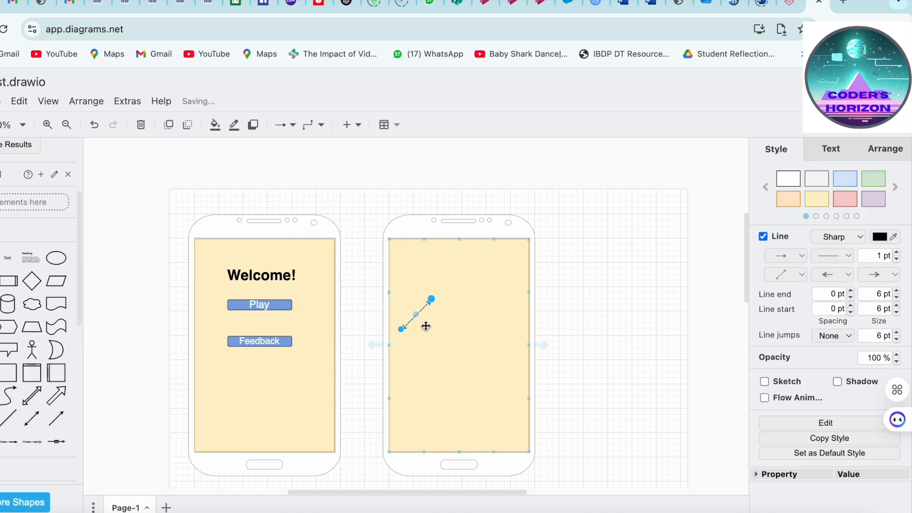
mouse_move(417, 314)
left_mouse_down()
mouse_move(352, 342)
mouse_move(408, 323)
left_mouse_up()
key("ctrl+z")
left_click(449, 349)
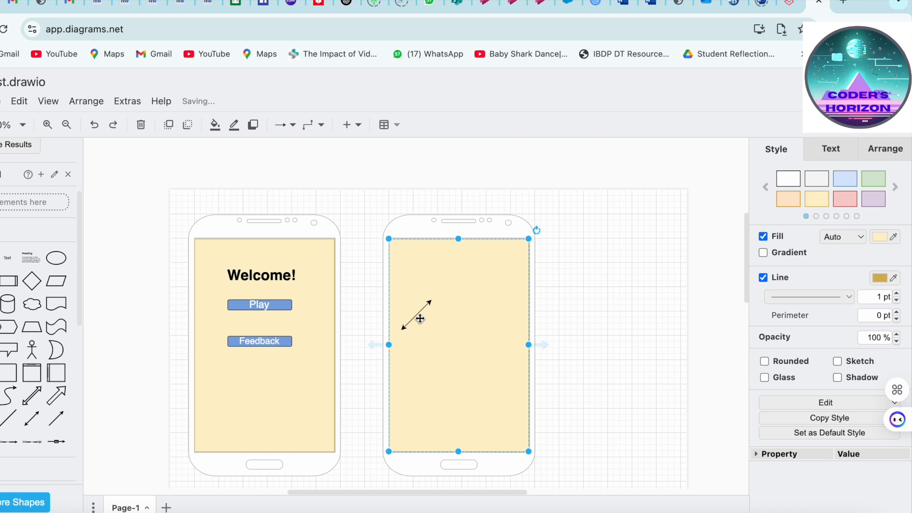
left_click_drag(420, 316, 382, 335)
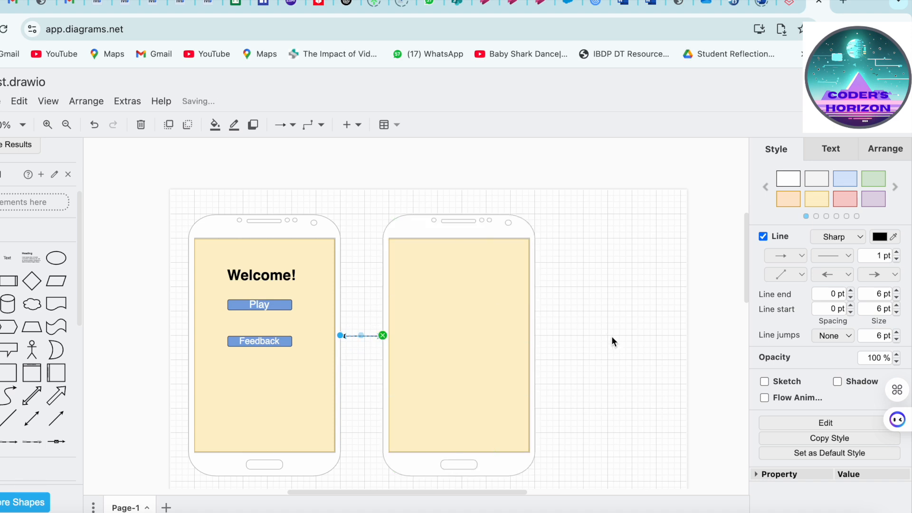
left_click(611, 337)
left_click(438, 338)
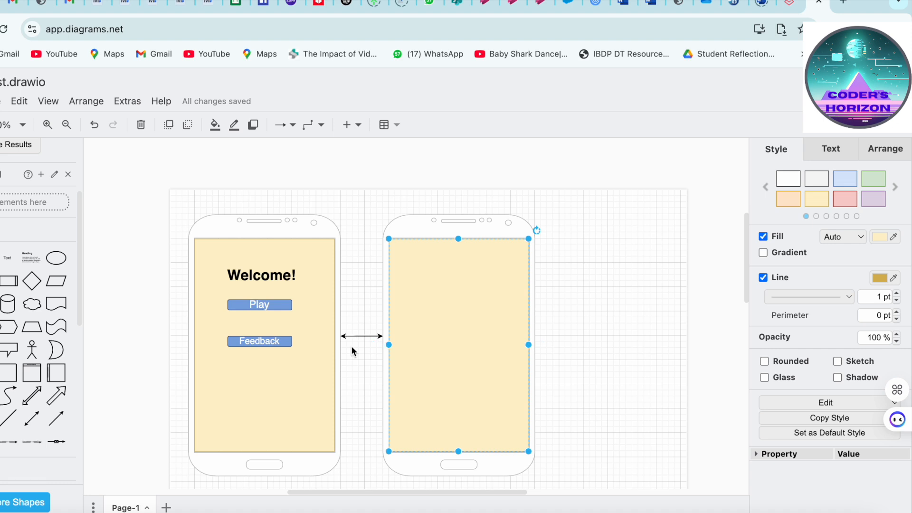
left_click(594, 321)
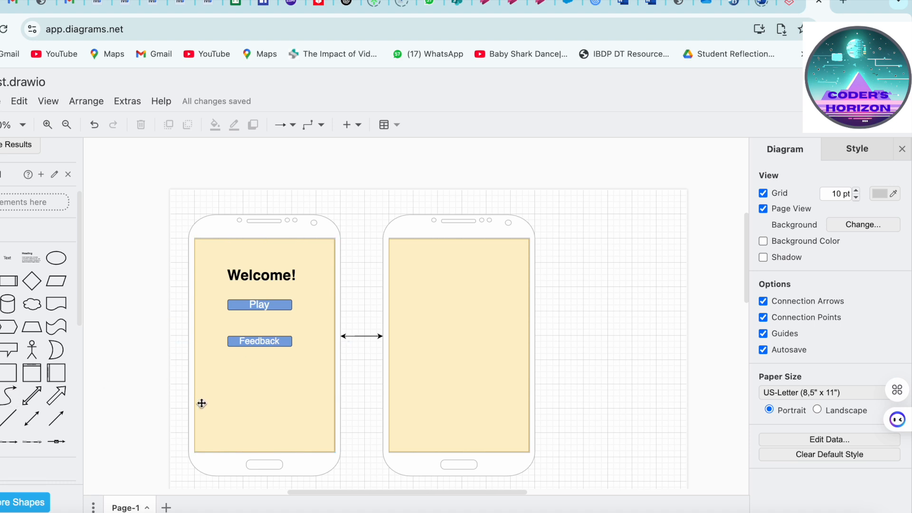
Search the shape library for image icons and place two orange picture placeholders side by side near the top of the second phone's screen
scroll(57, 418, "down", 1)
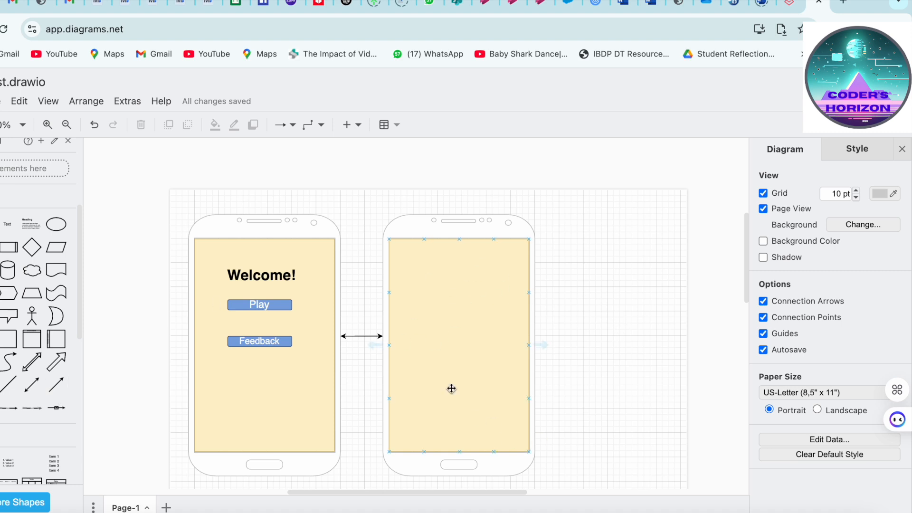
scroll(2, 293, "up", 5)
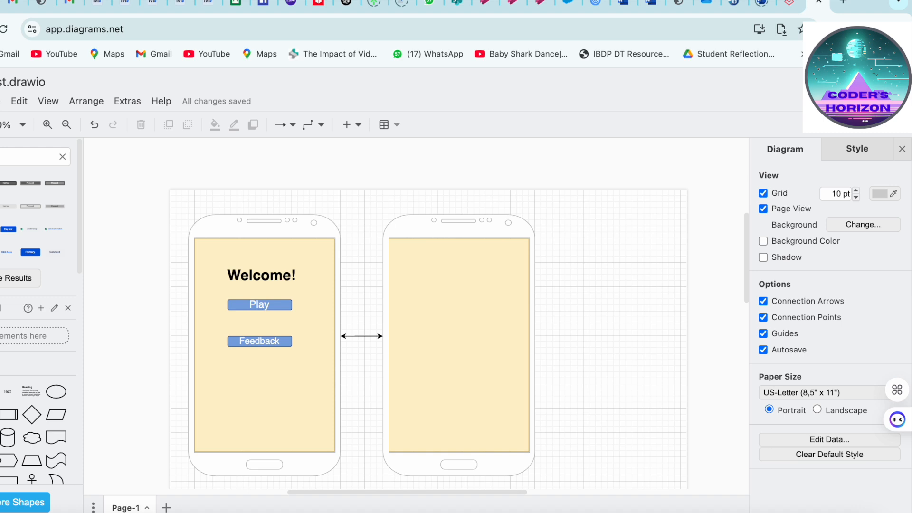
scroll(38, 333, "down", 1)
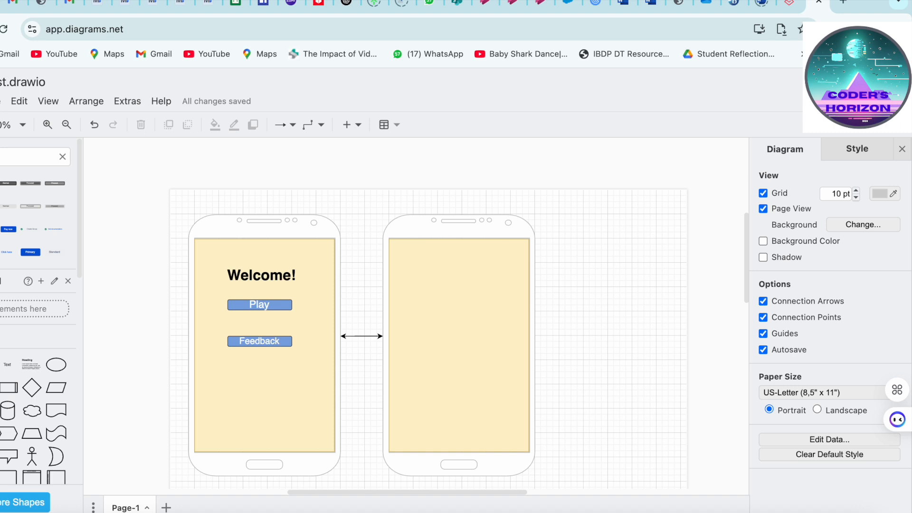
key("Return")
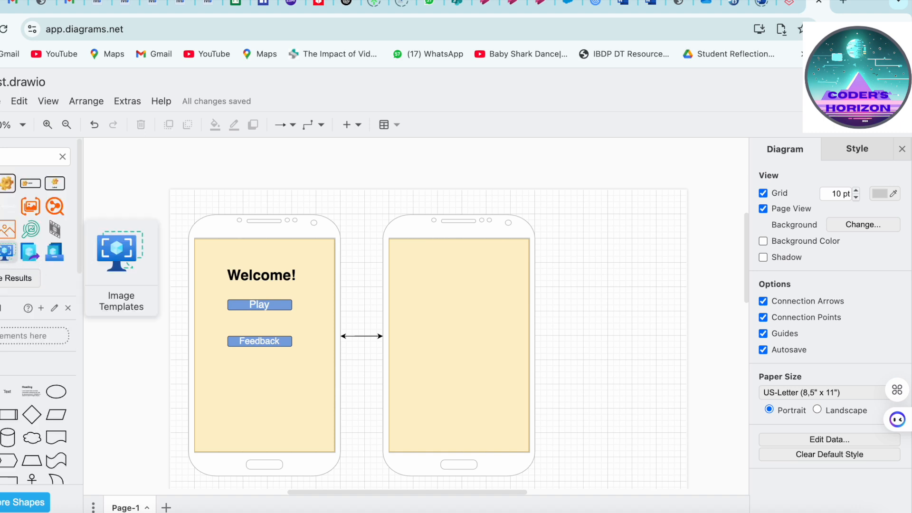
left_click(7, 234)
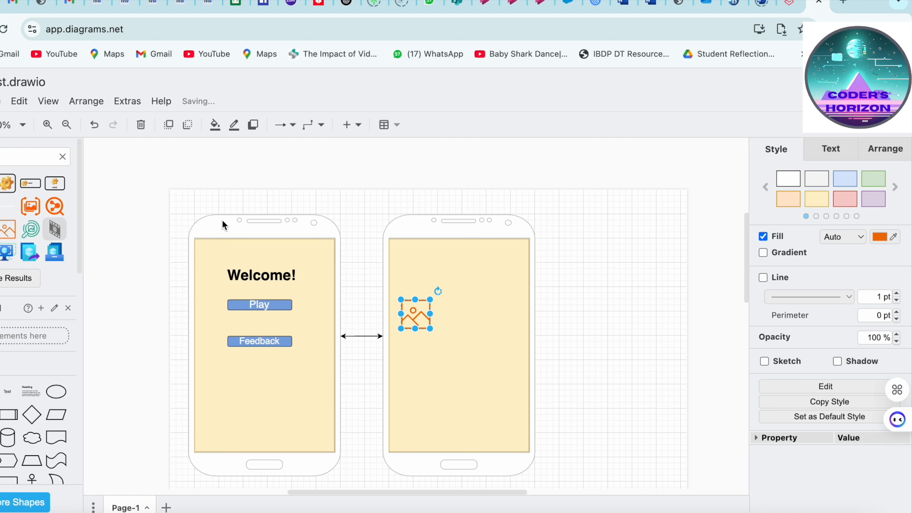
left_click_drag(413, 315, 421, 278)
left_click(6, 234)
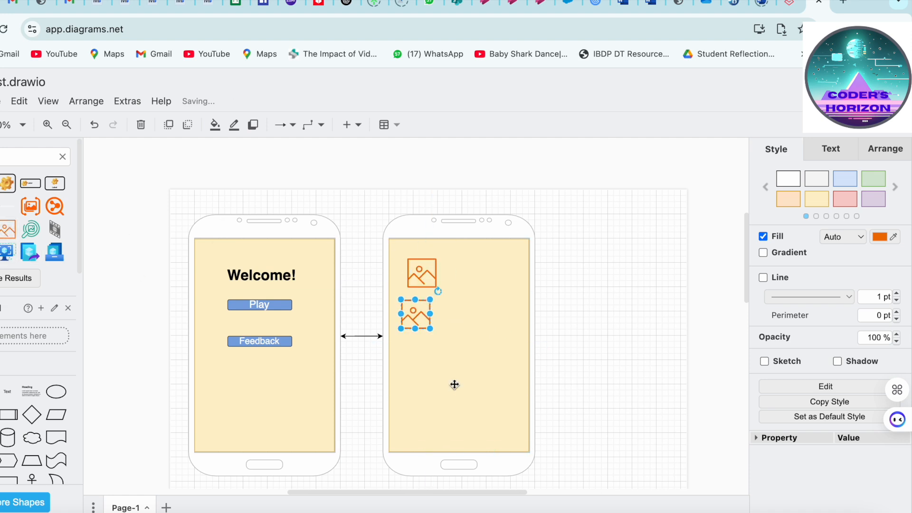
left_click_drag(413, 315, 476, 270)
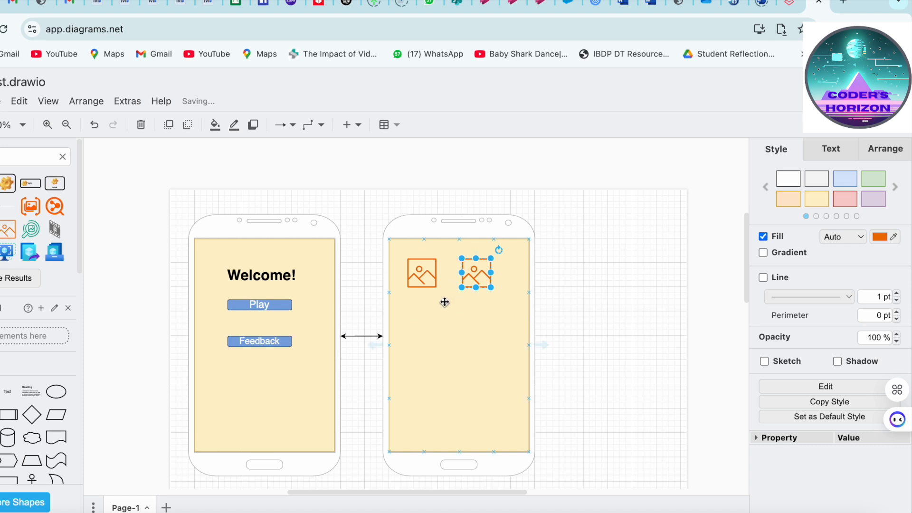
Add two more picture placeholders as a second row, aligned directly beneath the first two on the second phone's screen
left_click(428, 274)
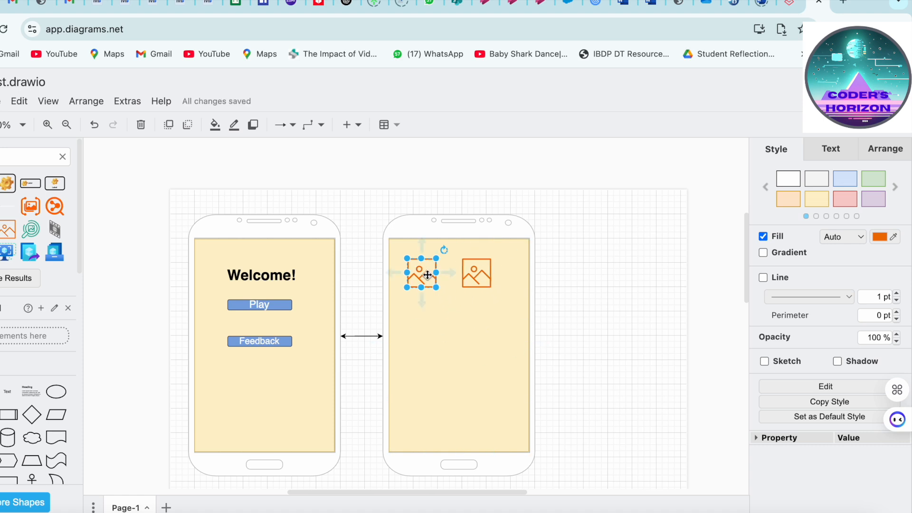
left_click_drag(427, 275, 477, 319)
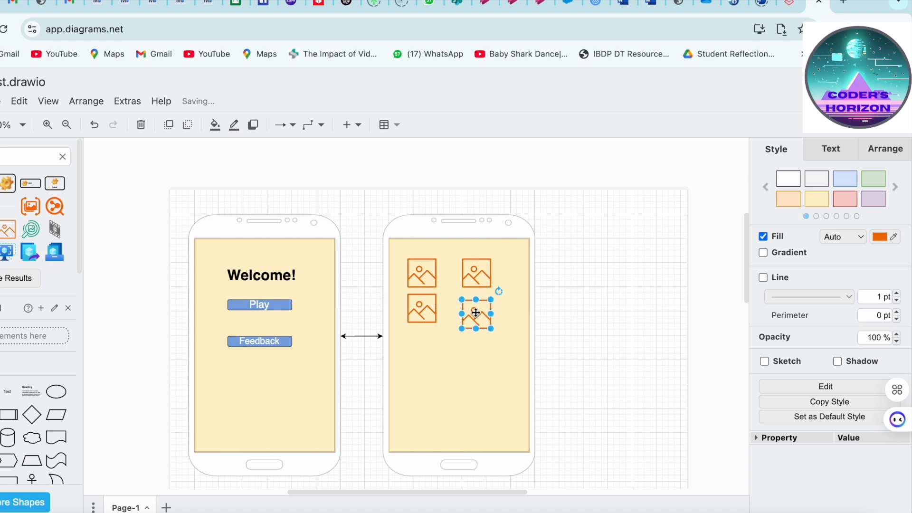
left_click(588, 298)
left_click(426, 314)
left_click_drag(422, 311, 423, 317)
left_click(584, 315)
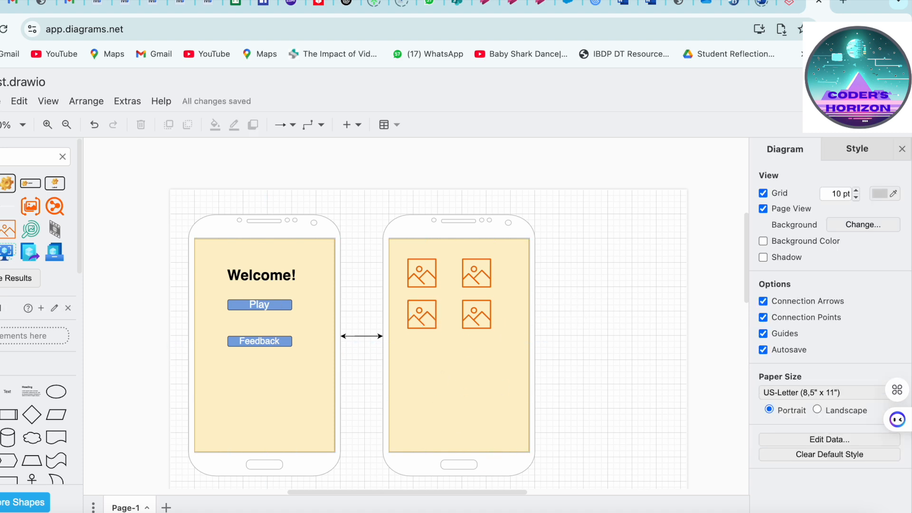
Search the shape library for a text box and place the Text Box shape below the picture placeholders on the second phone
scroll(38, 380, "down", 1)
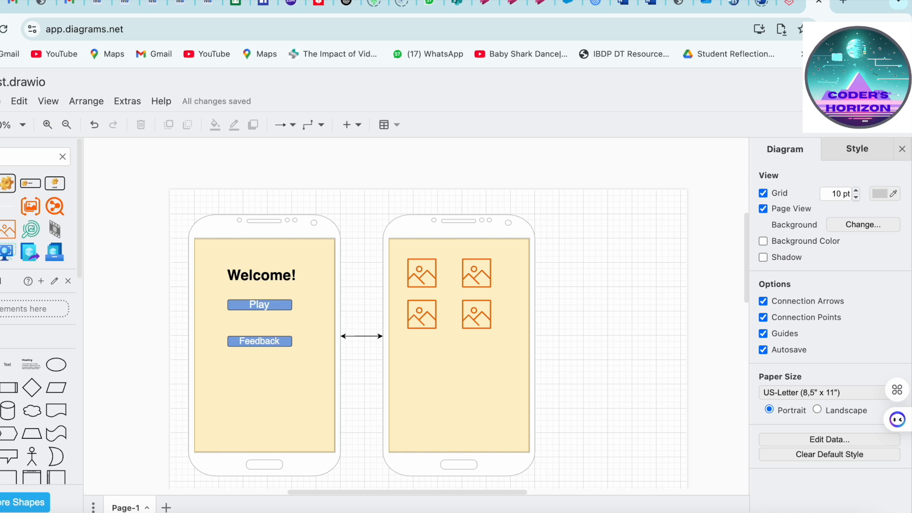
key("Return")
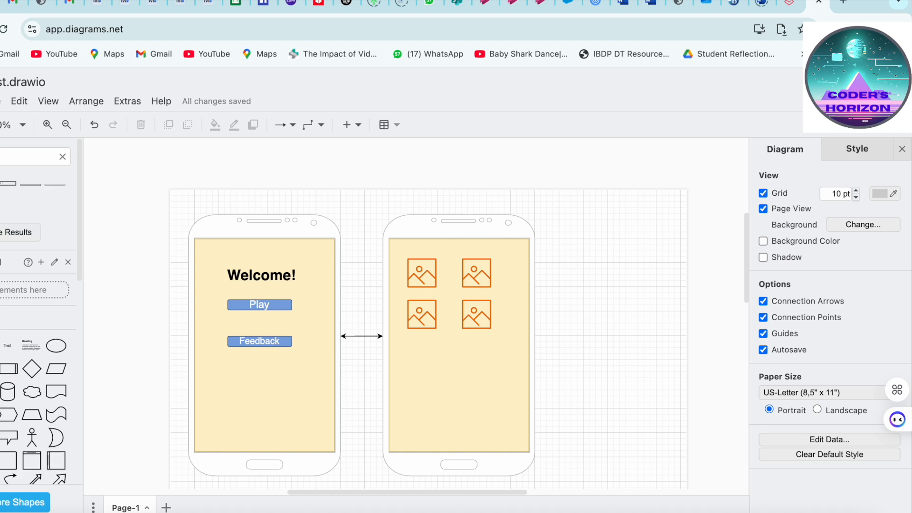
mouse_move(7, 193)
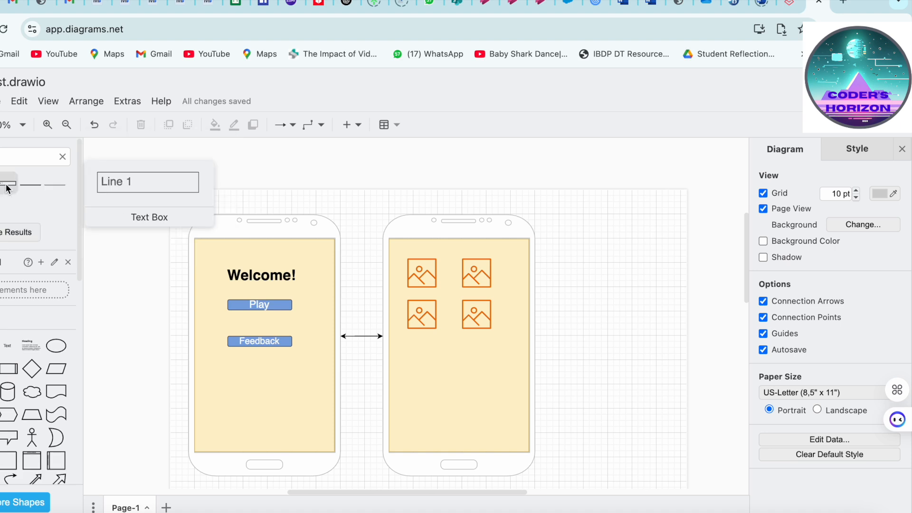
left_click(34, 233)
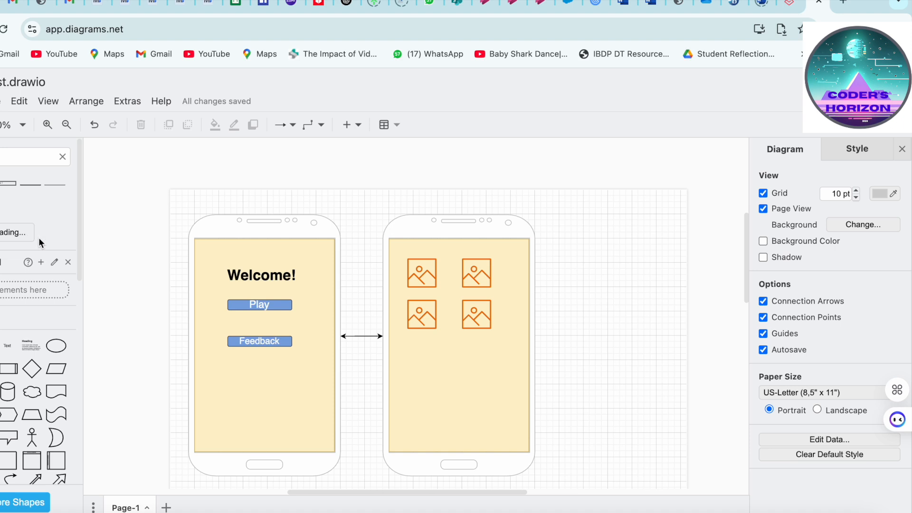
mouse_move(1, 185)
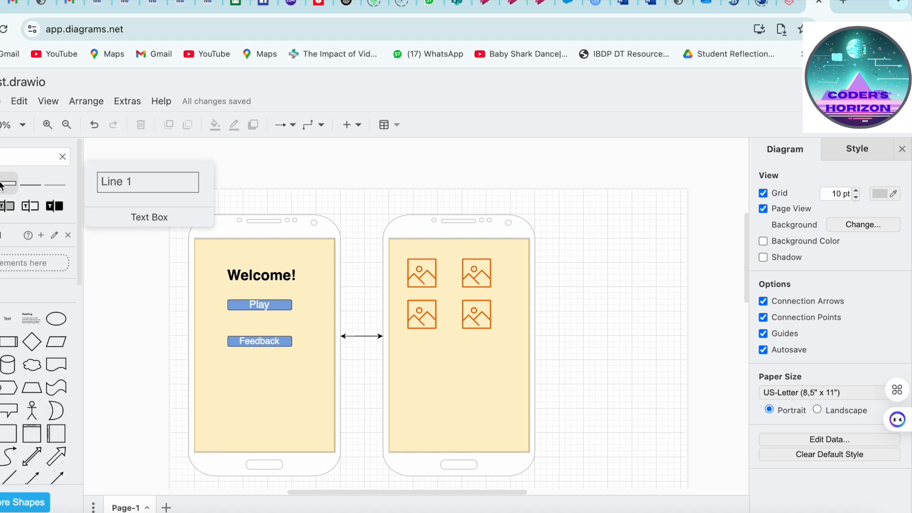
left_click_drag(1, 186, 447, 357)
Label the text box "Textbox for feedback" and increase its height so both lines of text fit inside
double_click(445, 368)
type("Textbo")
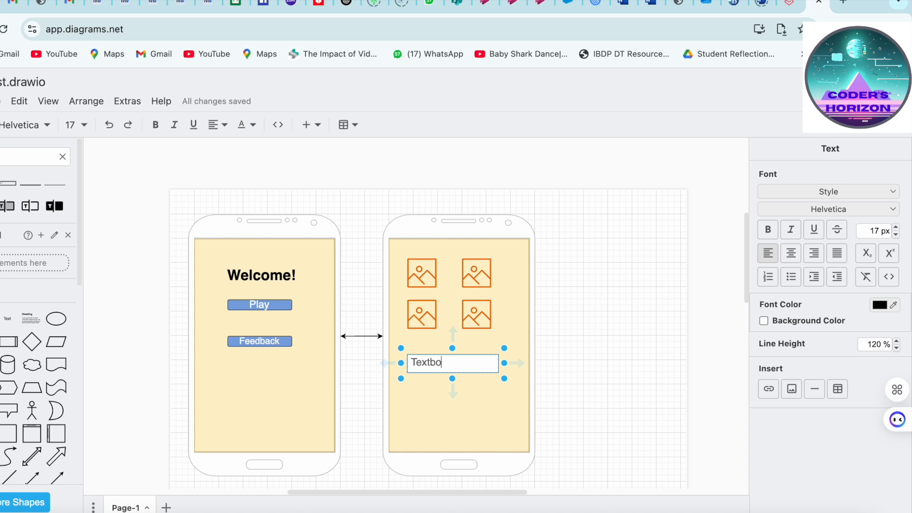
type("x for feedback")
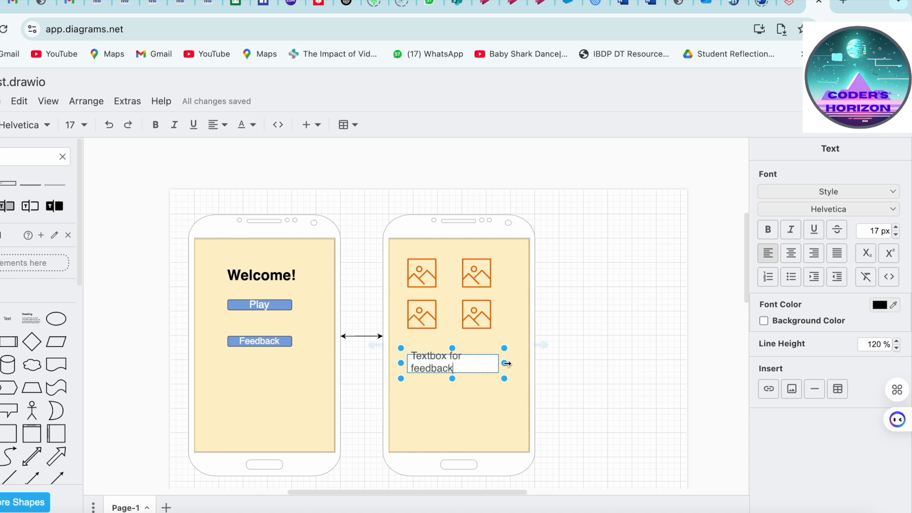
left_click_drag(448, 379, 452, 391)
left_click(655, 334)
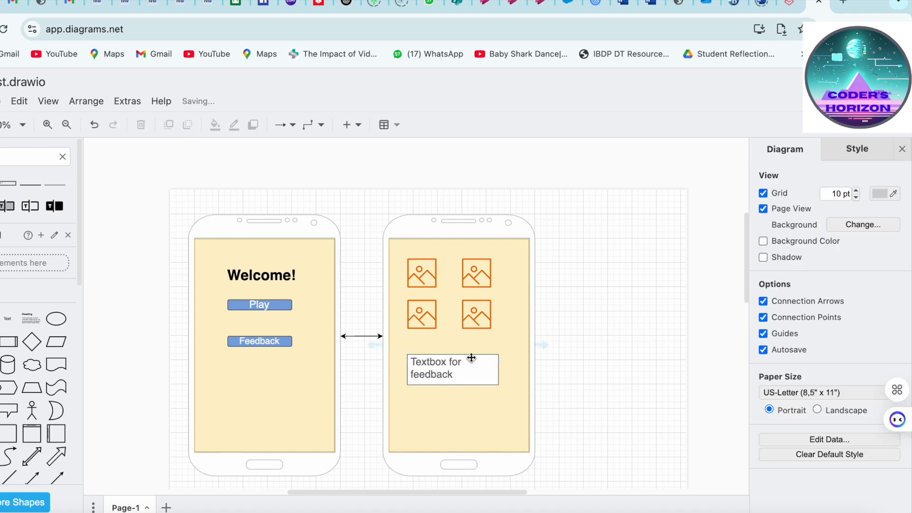
scroll(532, 391, "down", 3)
left_click(323, 346)
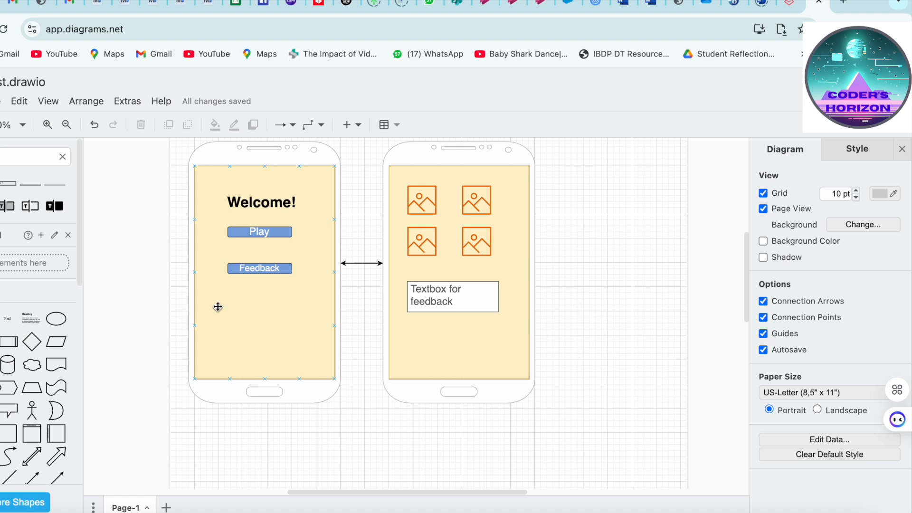
scroll(359, 303, "up", 3)
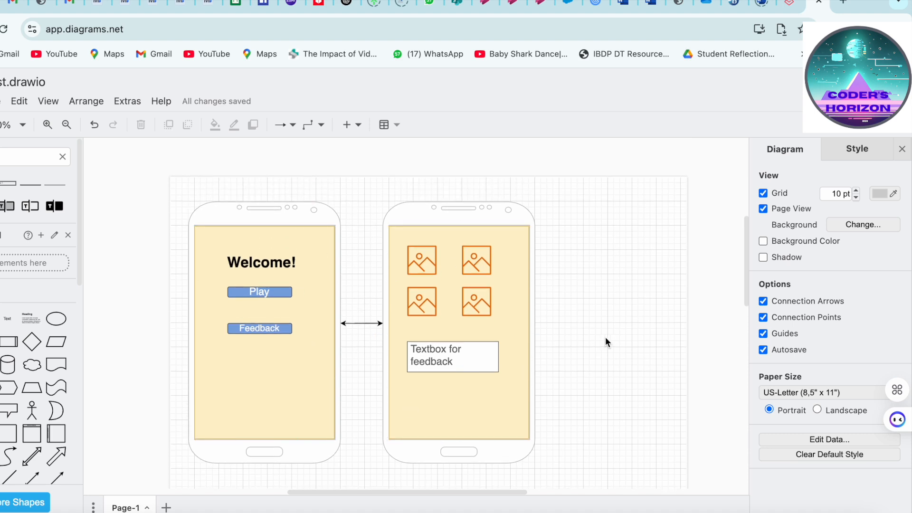
scroll(601, 375, "down", 4)
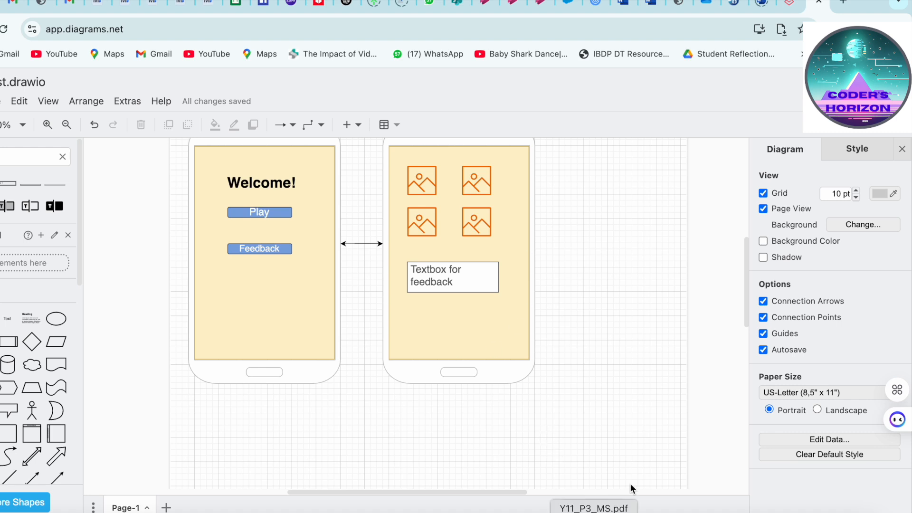
scroll(554, 375, "up", 4)
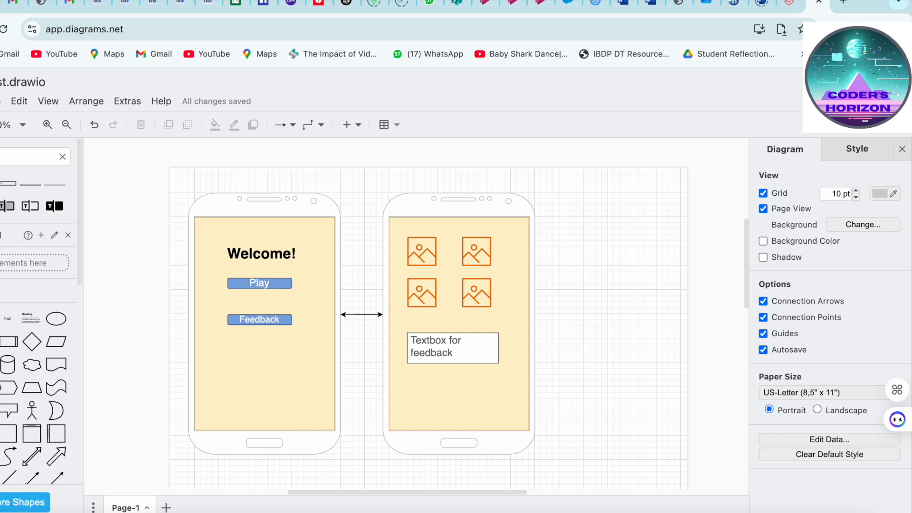
Try out an enlarged dark blue Monitor shape from the shape library beside the second phone, and delete it from the canvas
key("Return")
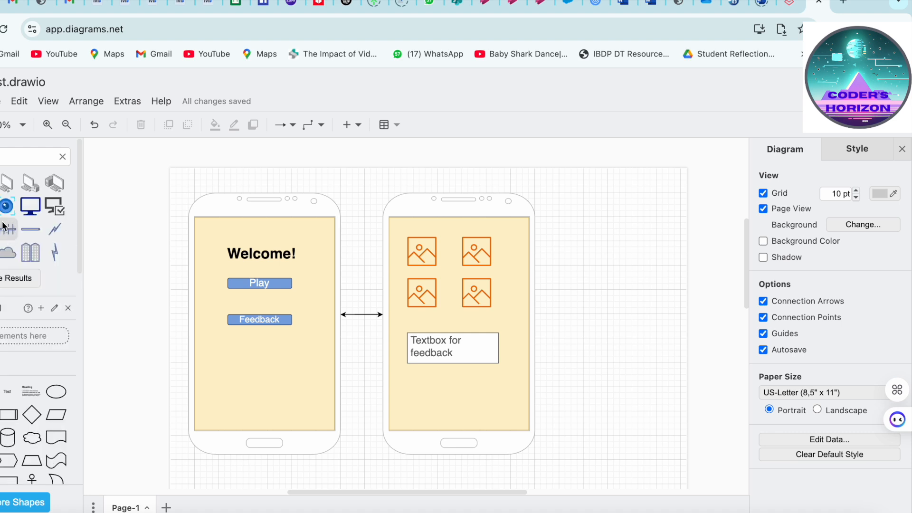
mouse_move(26, 210)
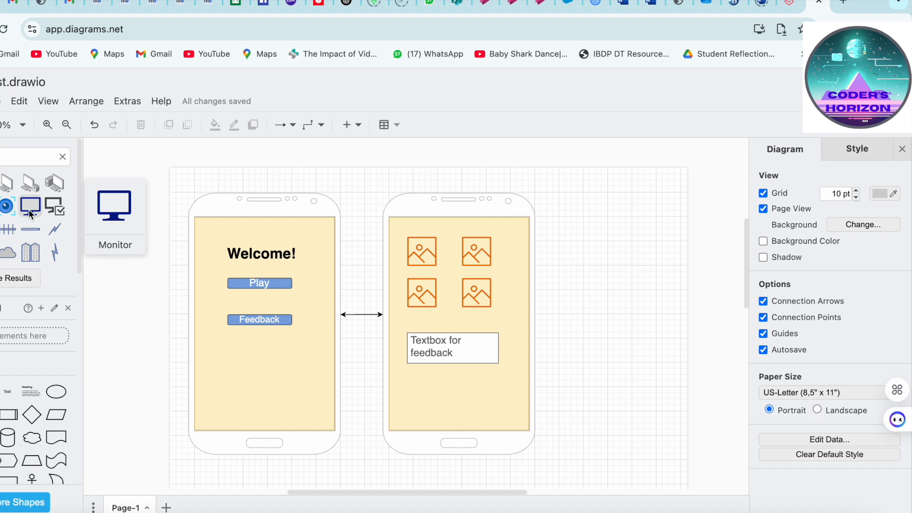
left_click(29, 213)
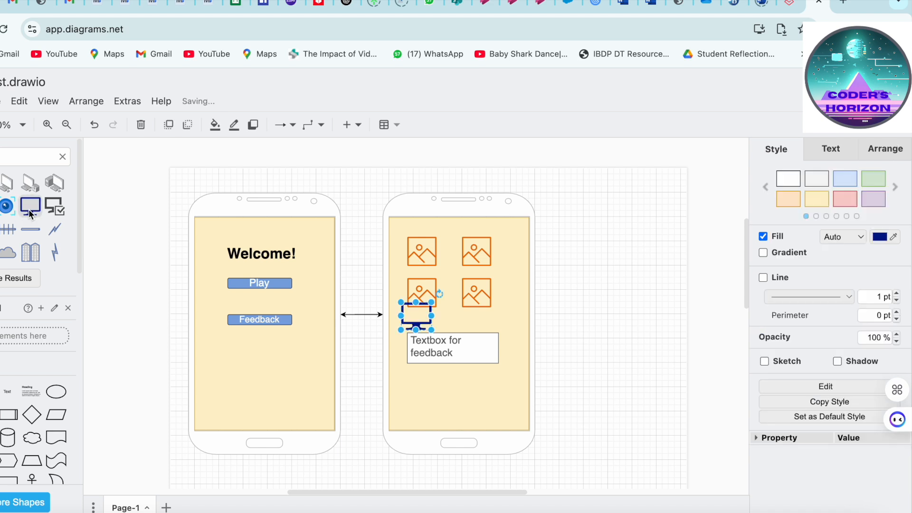
left_click_drag(415, 318, 660, 370)
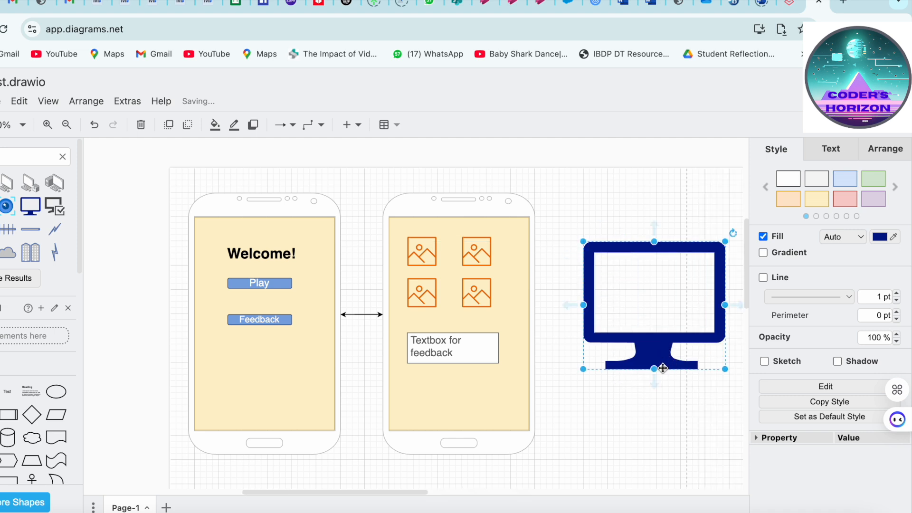
left_click_drag(633, 260, 602, 247)
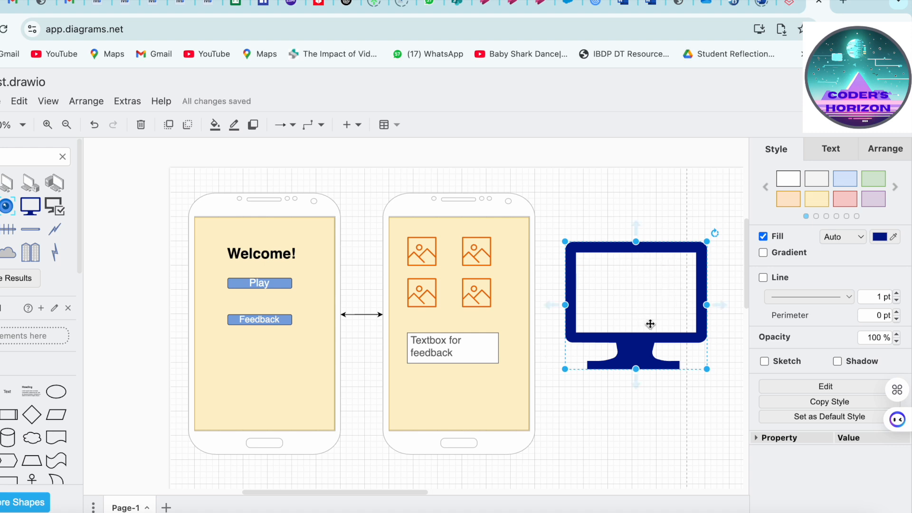
left_click(662, 249)
key("Delete")
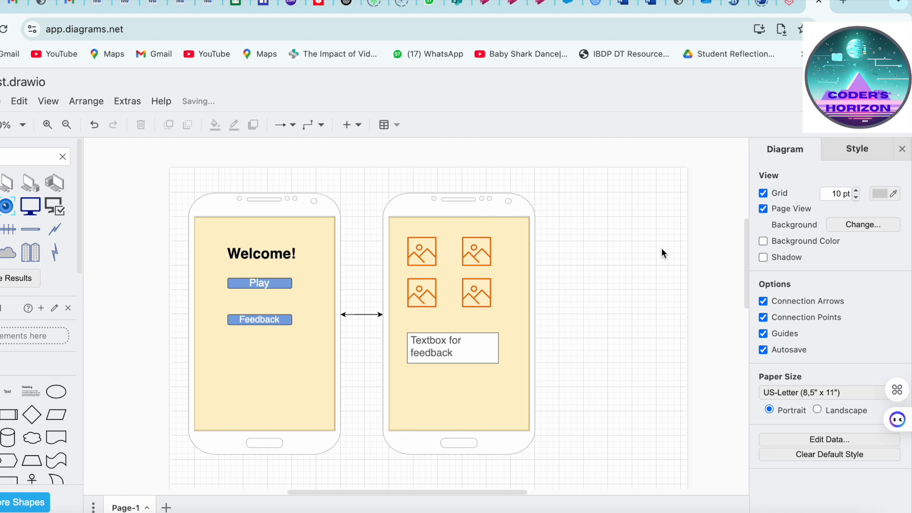
Browse the further shape categories in the library, expanding a collapsed one, and review both phone mockups on the canvas
scroll(22, 342, "down", 8)
scroll(21, 342, "down", 5)
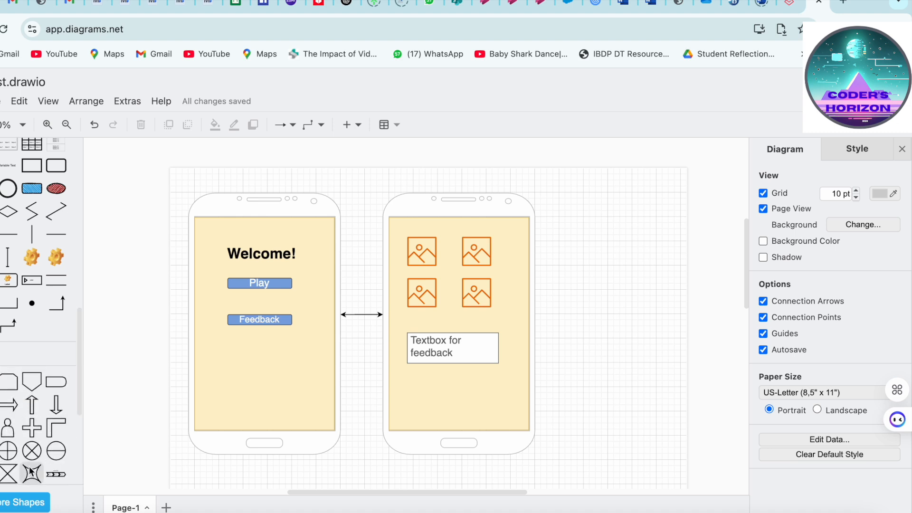
left_click(29, 471)
left_click(297, 270)
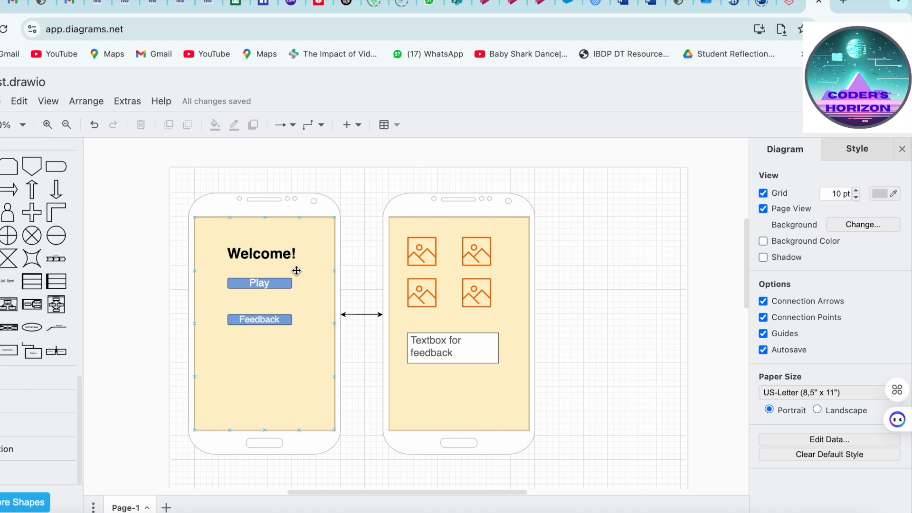
left_click(5, 377)
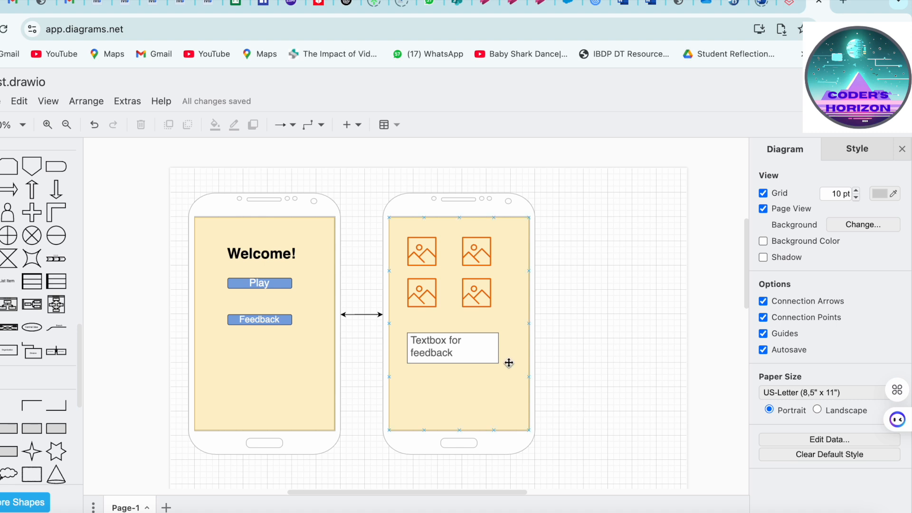
scroll(403, 349, "down", 2)
scroll(403, 350, "down", 3)
scroll(611, 390, "down", 7)
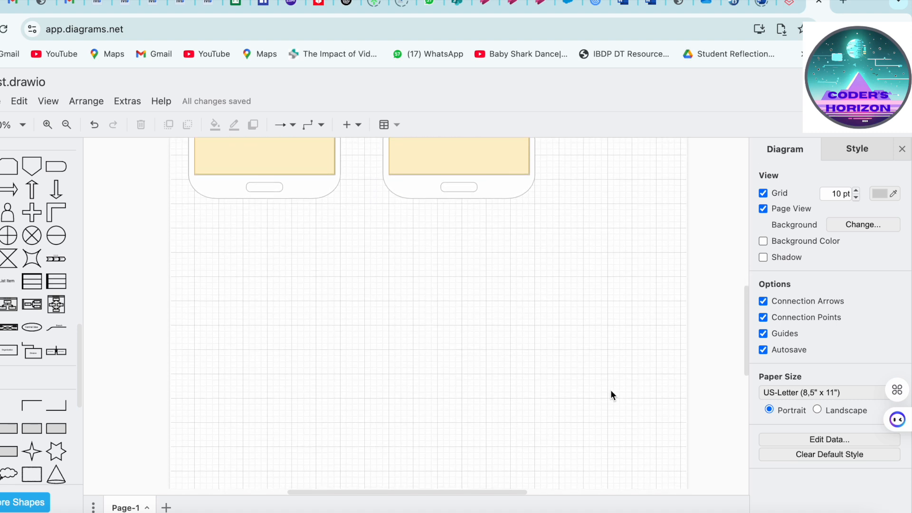
scroll(585, 344, "up", 5)
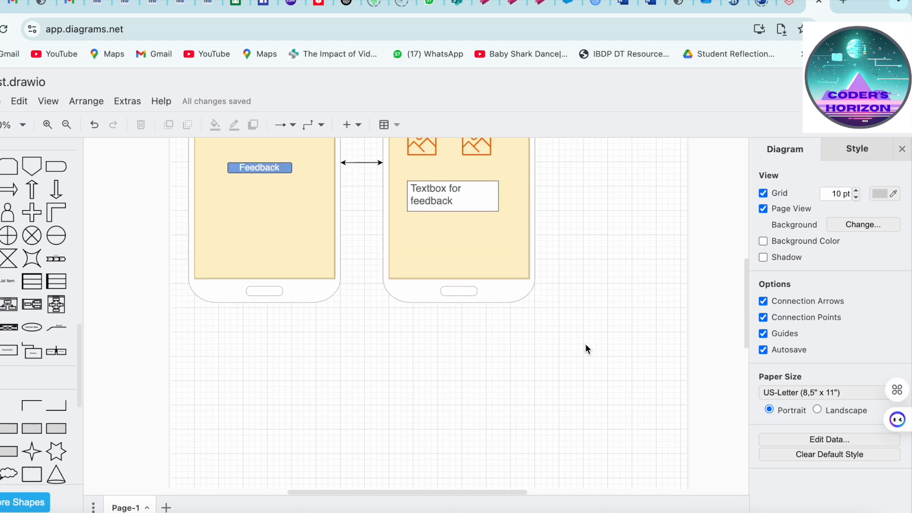
scroll(585, 345, "up", 5)
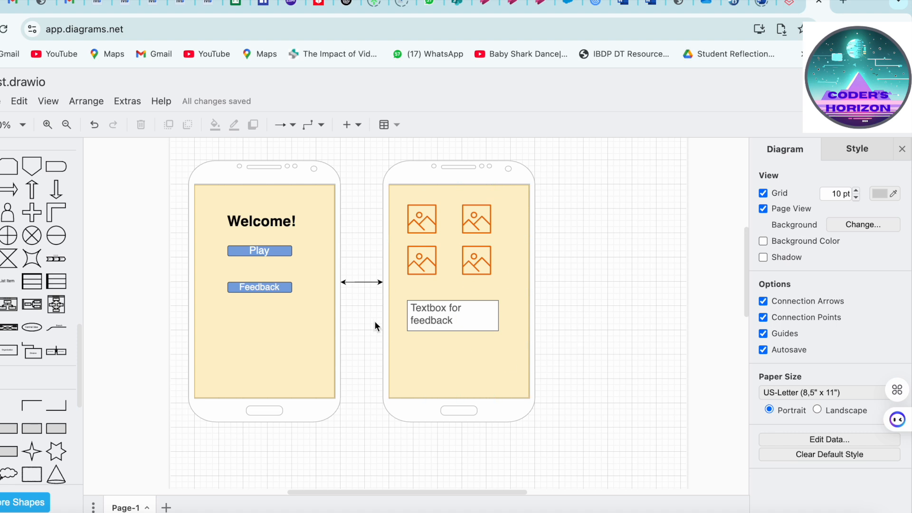
left_click(298, 321)
scroll(587, 300, "up", 3)
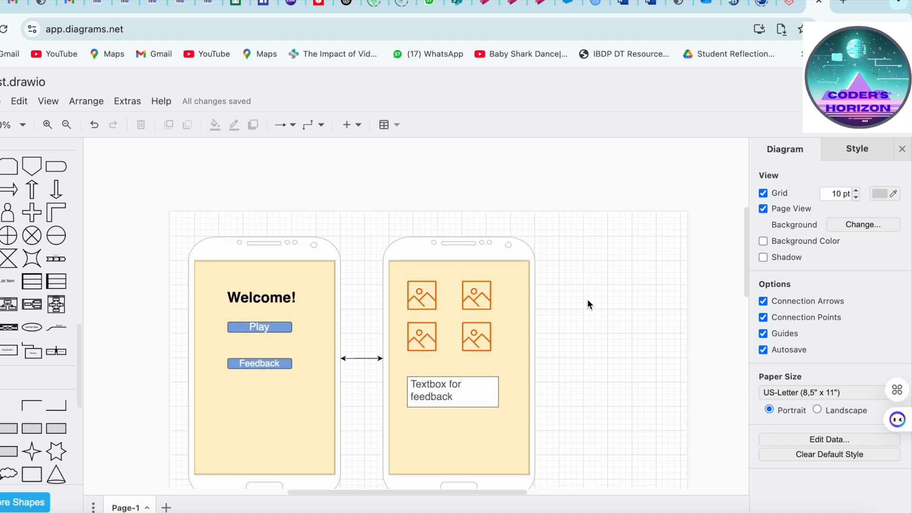